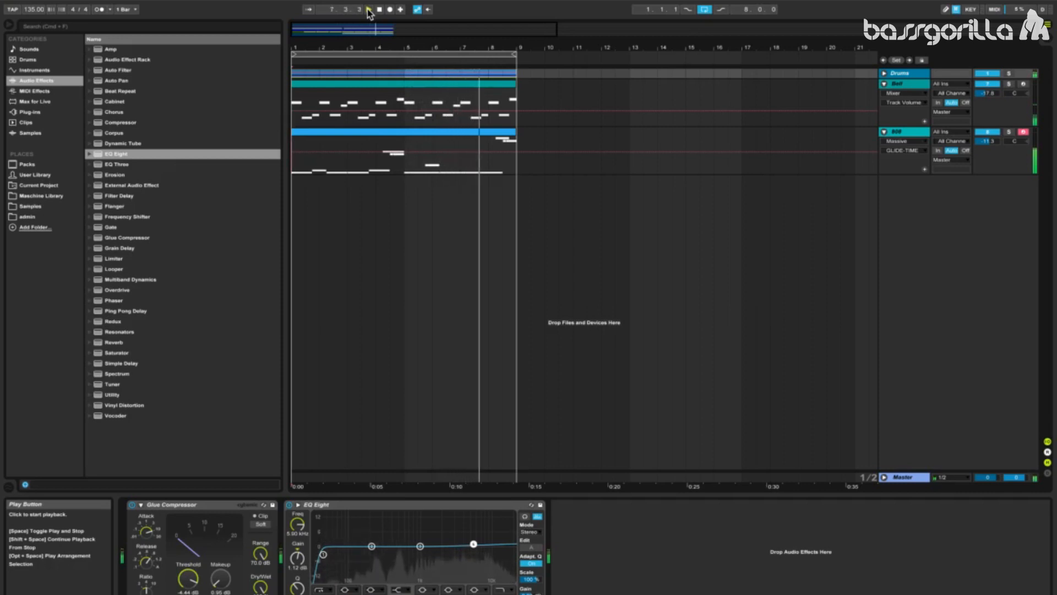
- Stop playback and open the Massive synth's editor window from the 8 Massive track
left_click(378, 10)
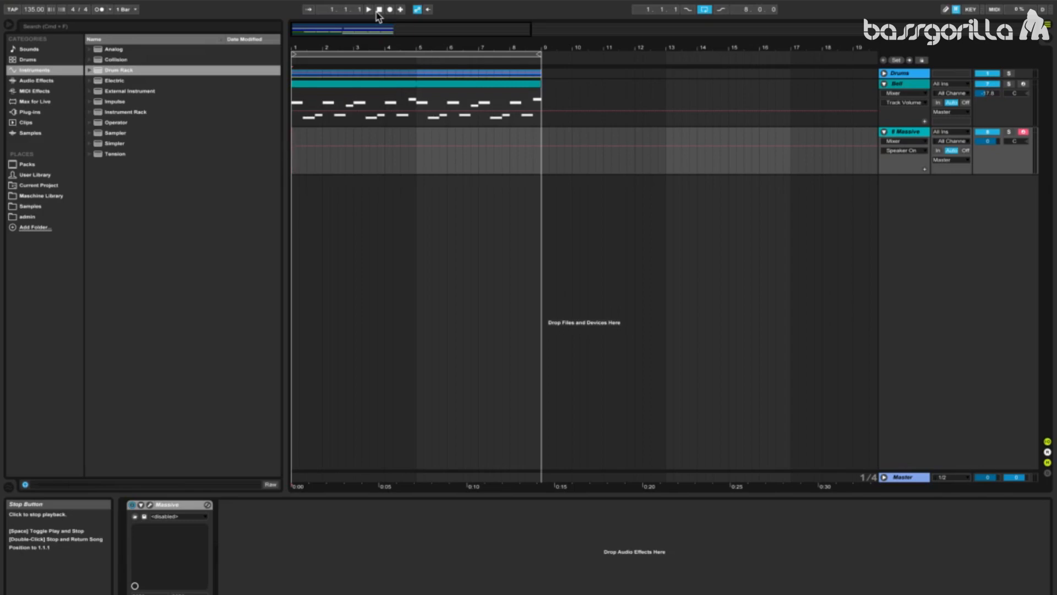
left_click(149, 505)
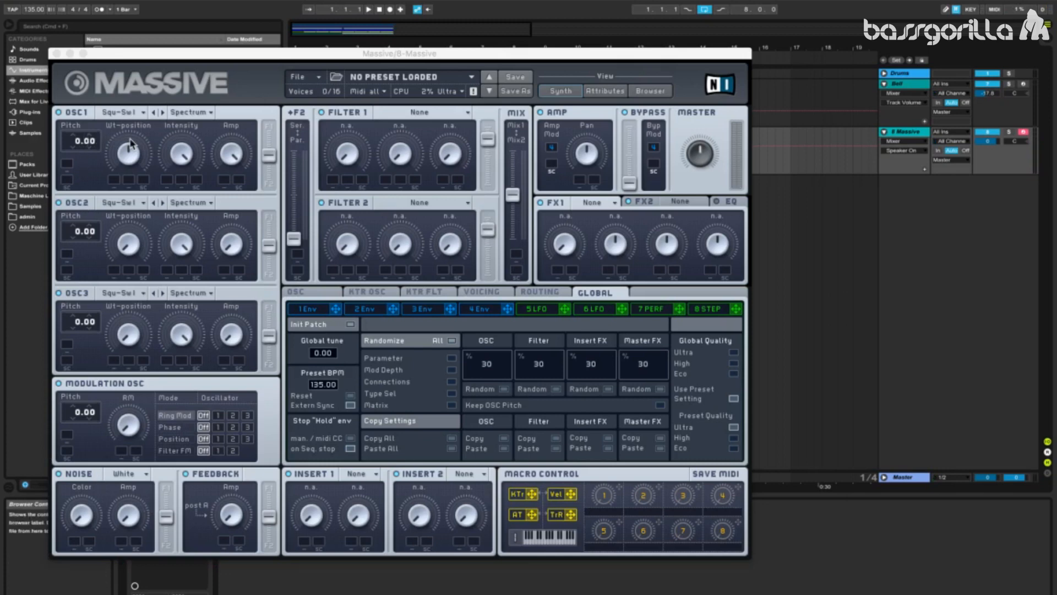
- Load the Sin-Square wavetable in oscillator 1 with its pitch at 0.00, and try out the wavetable position
left_click_drag(77, 143, 80, 180)
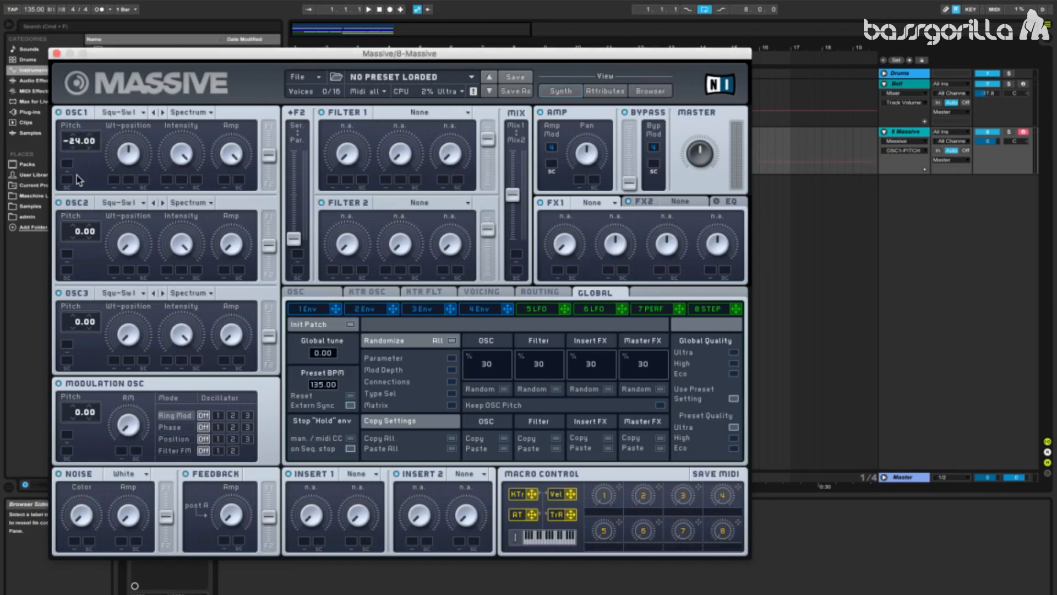
double_click(81, 141)
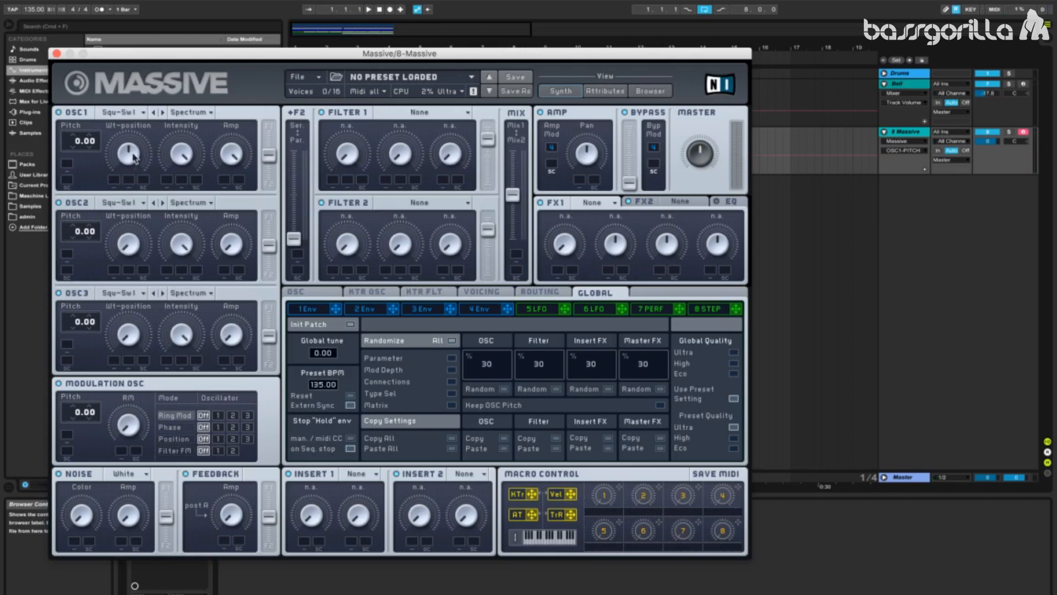
left_click(127, 112)
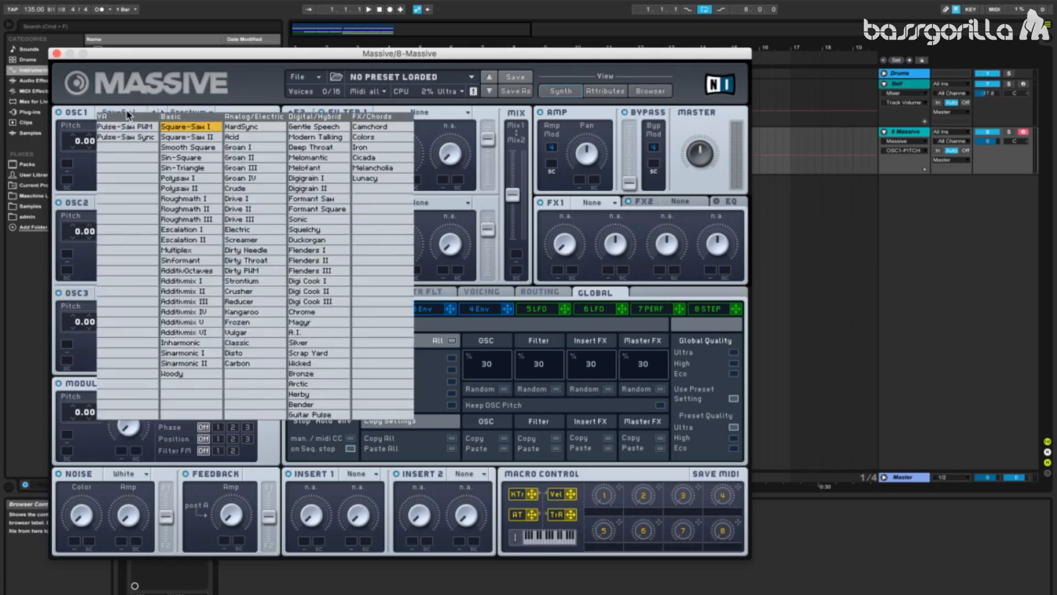
left_click(205, 160)
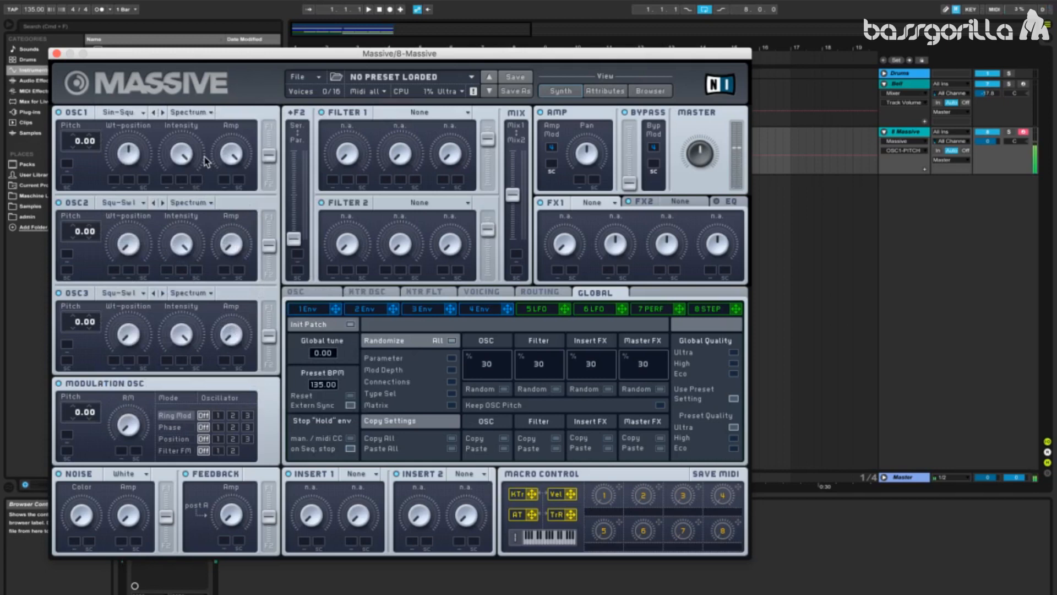
left_click_drag(142, 158, 138, 187)
- Slightly lengthen the attack time of Envelope 4
left_click(475, 311)
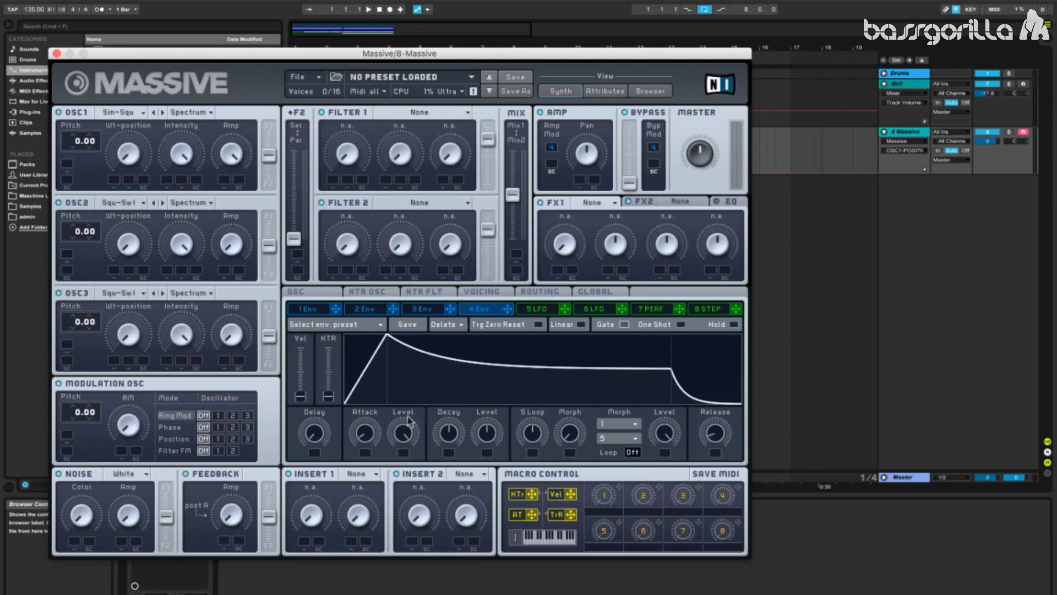
left_click(373, 436)
left_click_drag(372, 436, 369, 429)
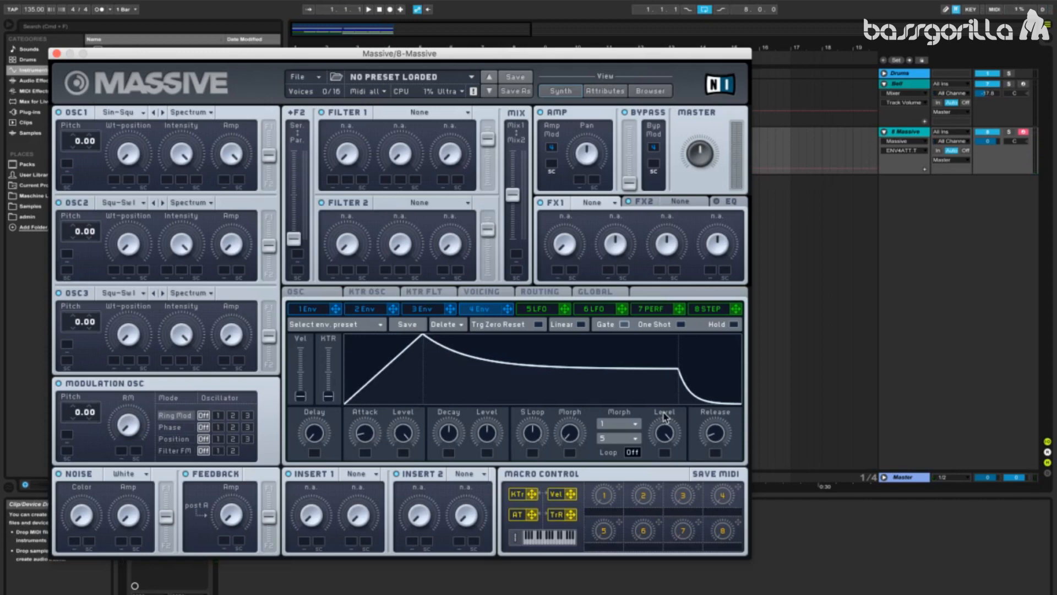
- Expand the Drums group, play the Kick track soloed as a reference, and collapse the group again
left_click(884, 73)
left_click(1008, 112)
key("space")
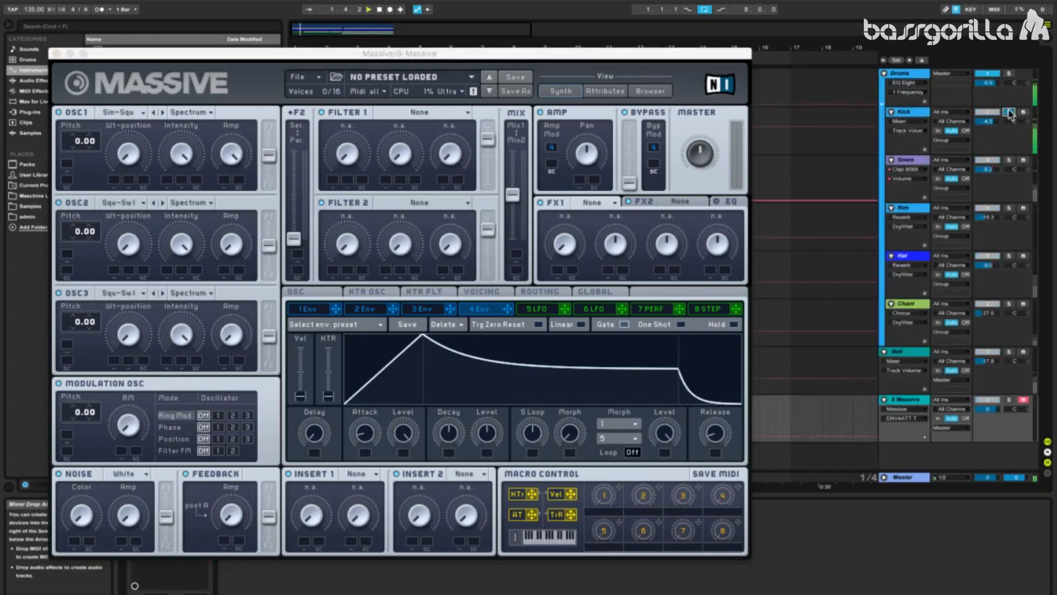
left_click(1009, 113)
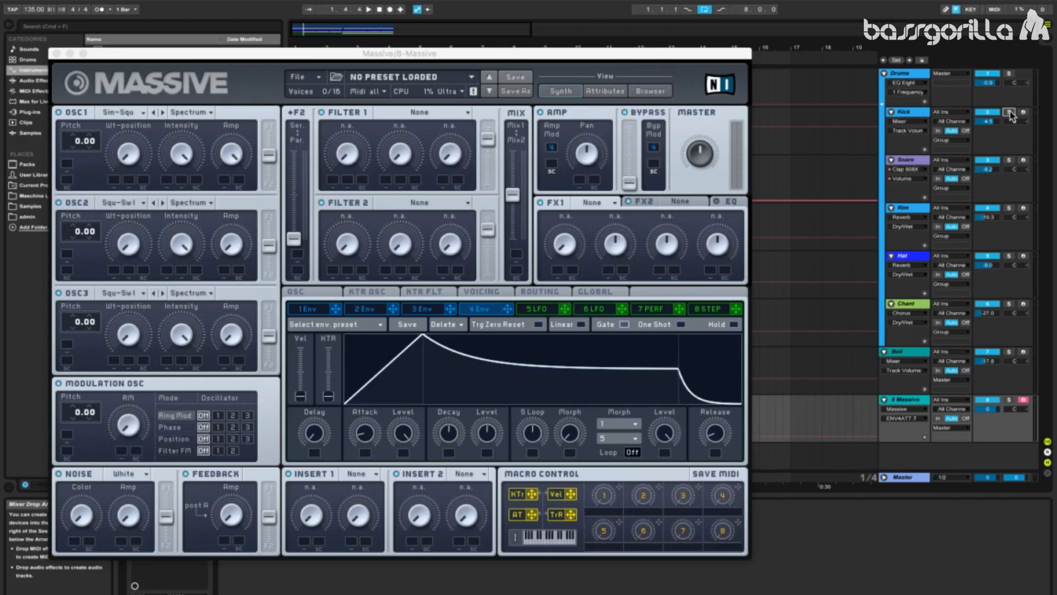
key("space")
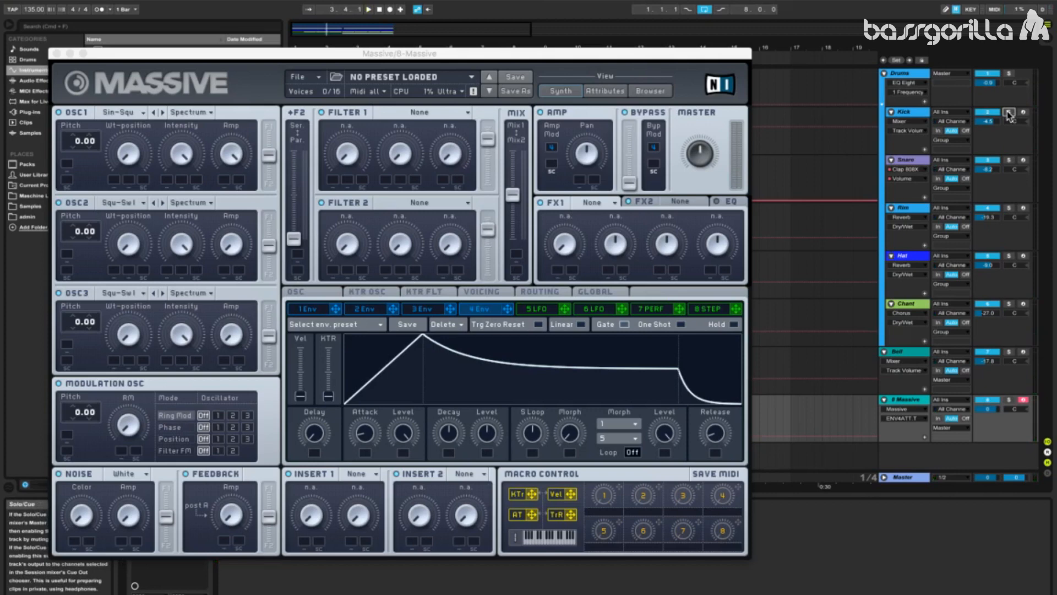
left_click(884, 73)
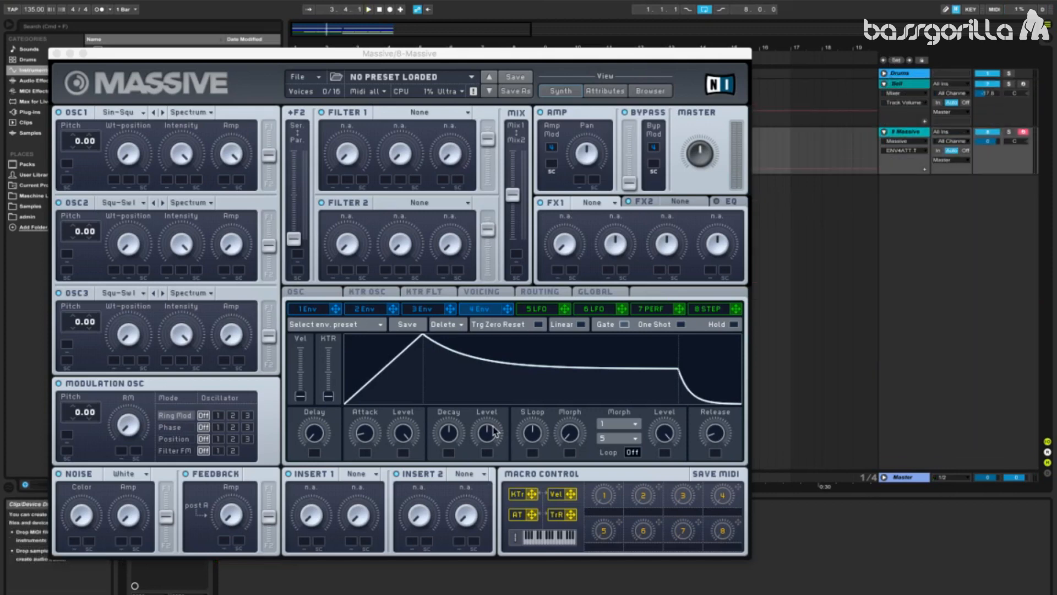
- Shape Envelope 4 with a decay level of zero, a decay time past the knob's midpoint and an adjusted release time
left_click_drag(488, 434, 489, 523)
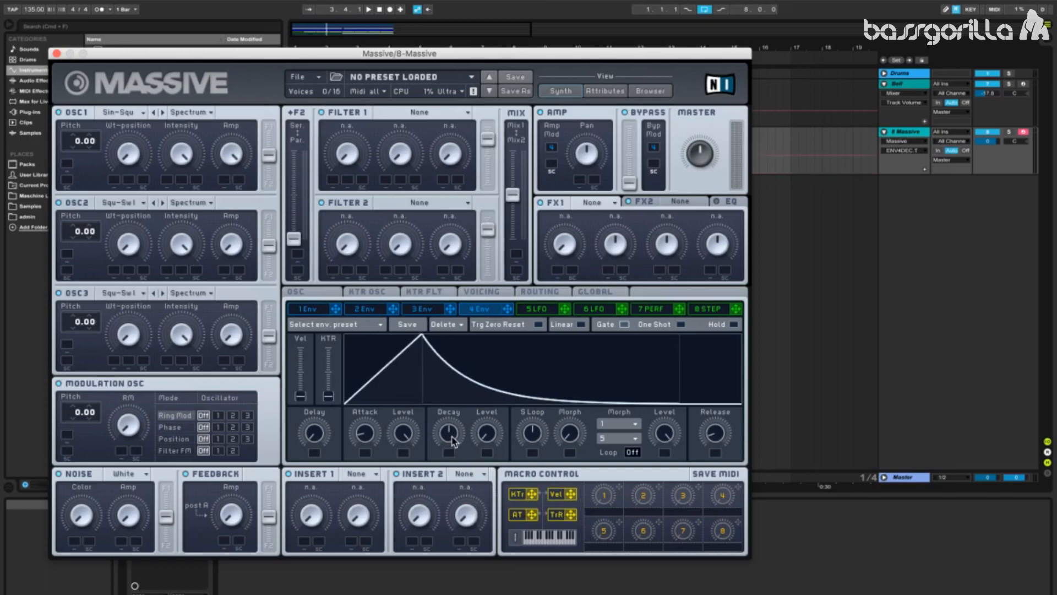
left_click_drag(453, 441, 460, 427)
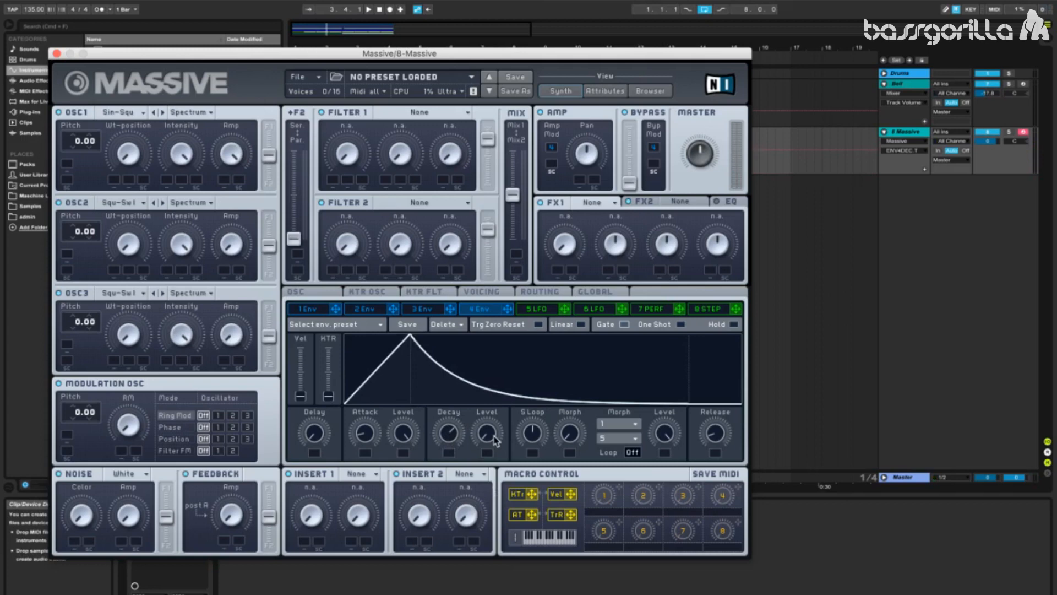
left_click_drag(447, 439, 450, 426)
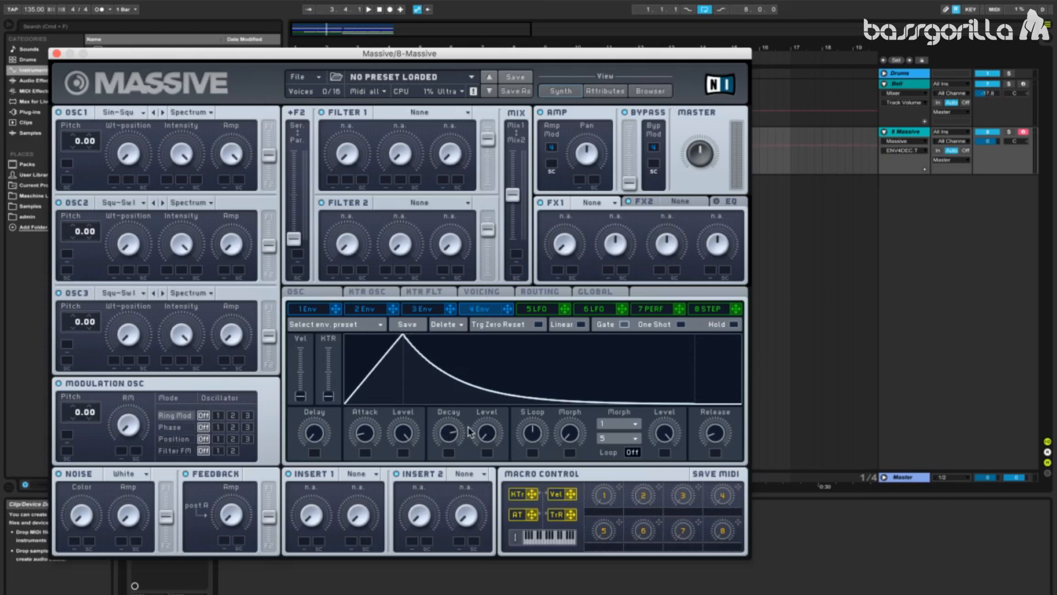
left_click_drag(461, 435, 460, 422)
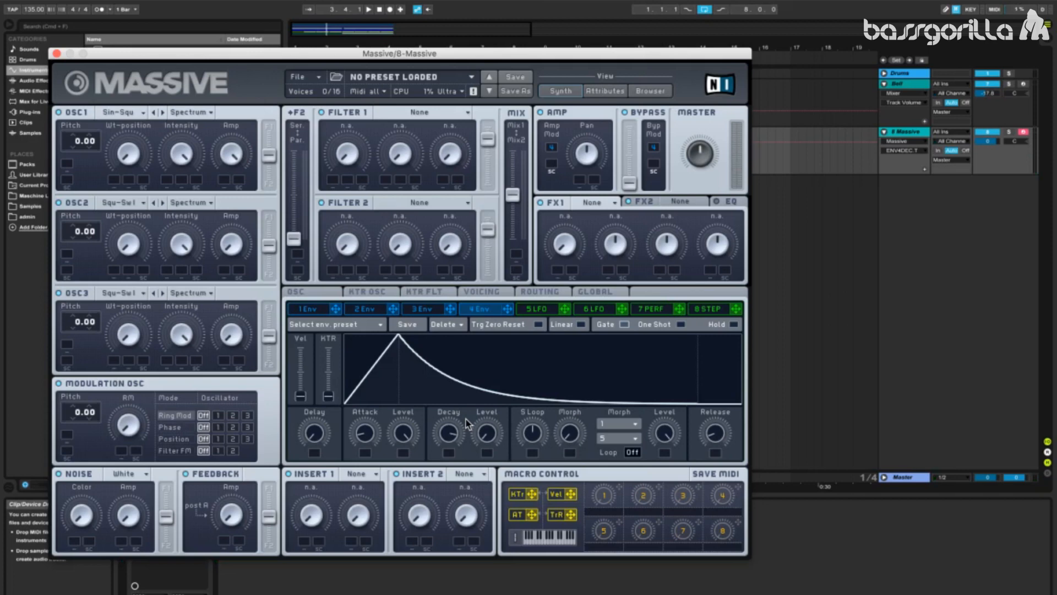
left_click_drag(457, 428, 455, 483)
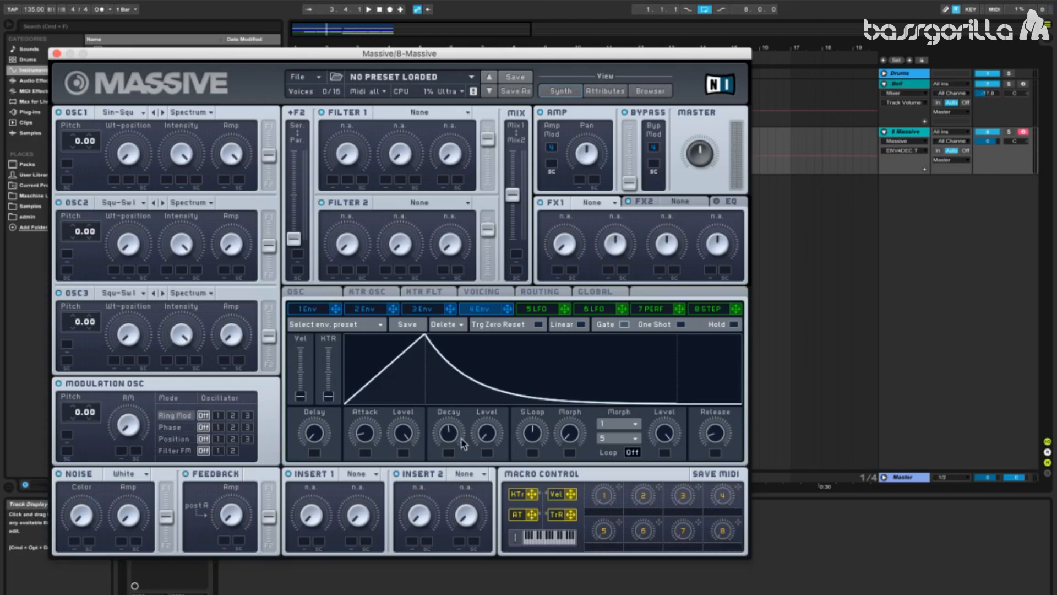
mouse_move(464, 440)
left_mouse_down()
mouse_move(462, 389)
mouse_move(455, 440)
left_mouse_up()
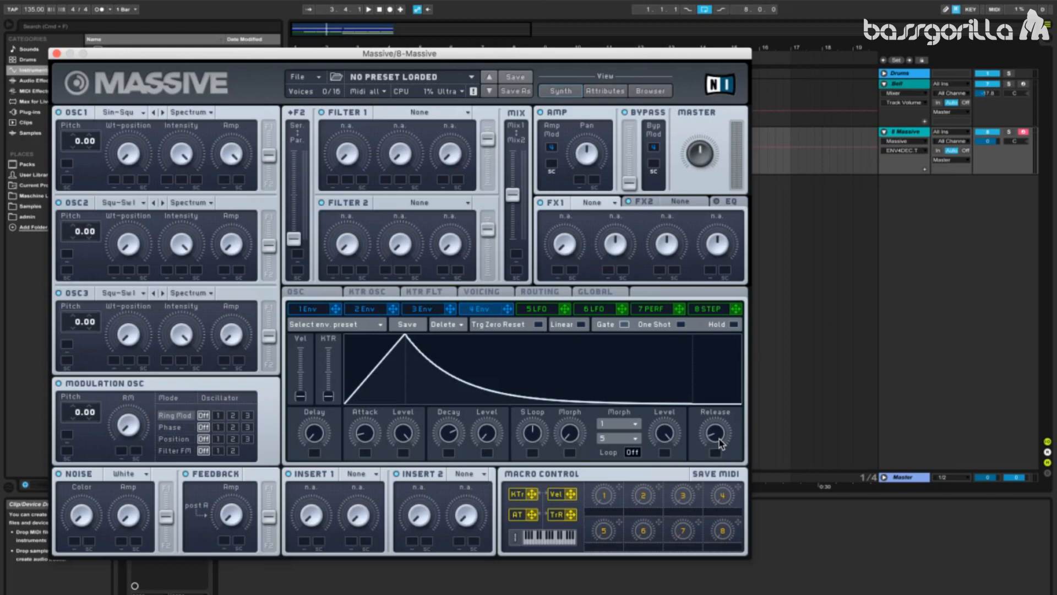
left_click_drag(722, 444, 723, 458)
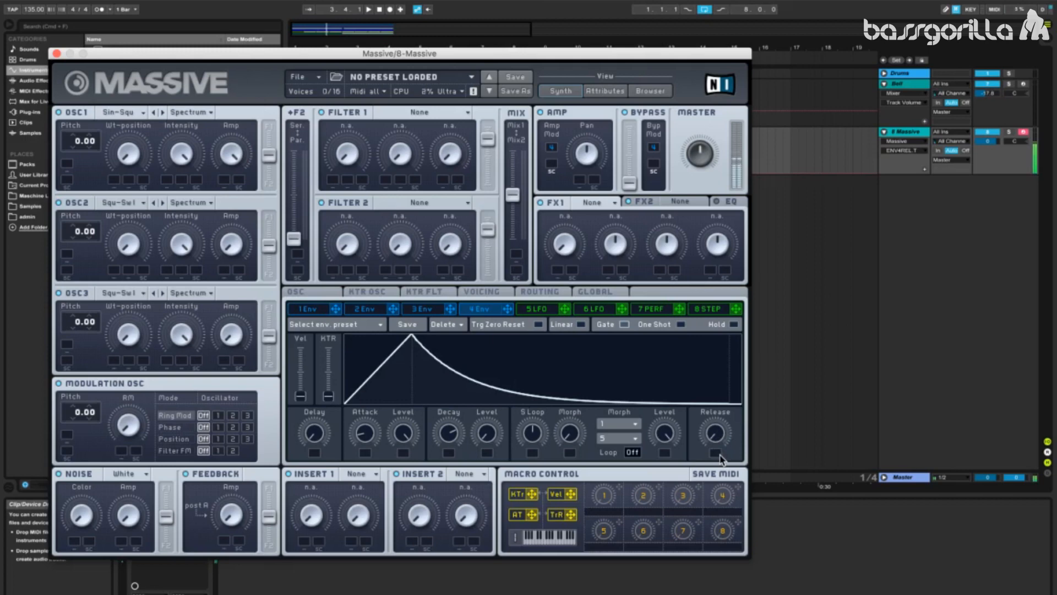
mouse_move(722, 436)
left_mouse_down()
mouse_move(722, 420)
mouse_move(723, 430)
left_mouse_up()
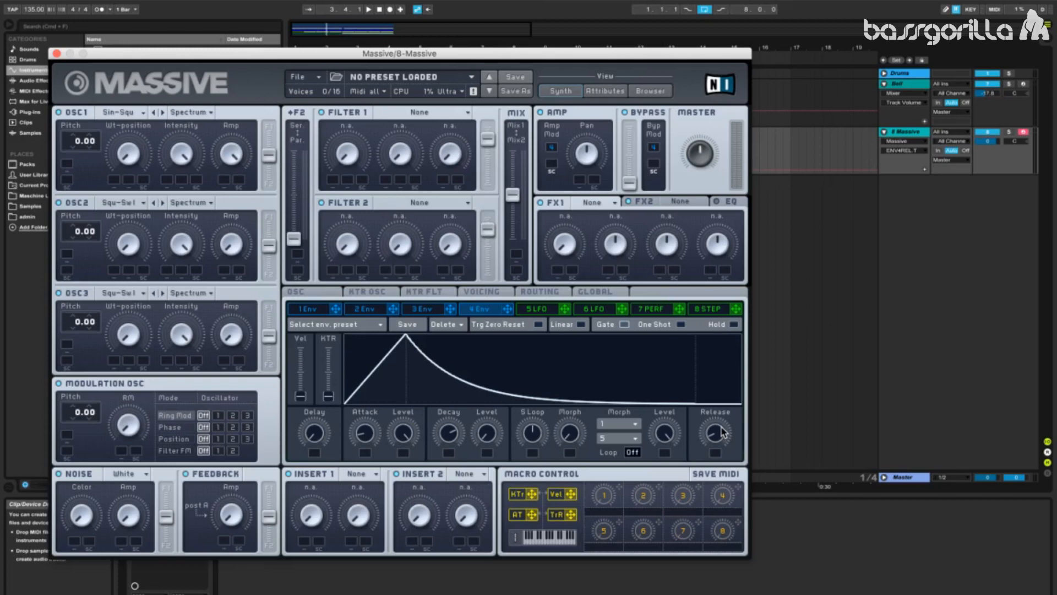
- Set the voicing to Monophon with the Legato trigger and slightly raise the oscillators' glide time
left_click(486, 293)
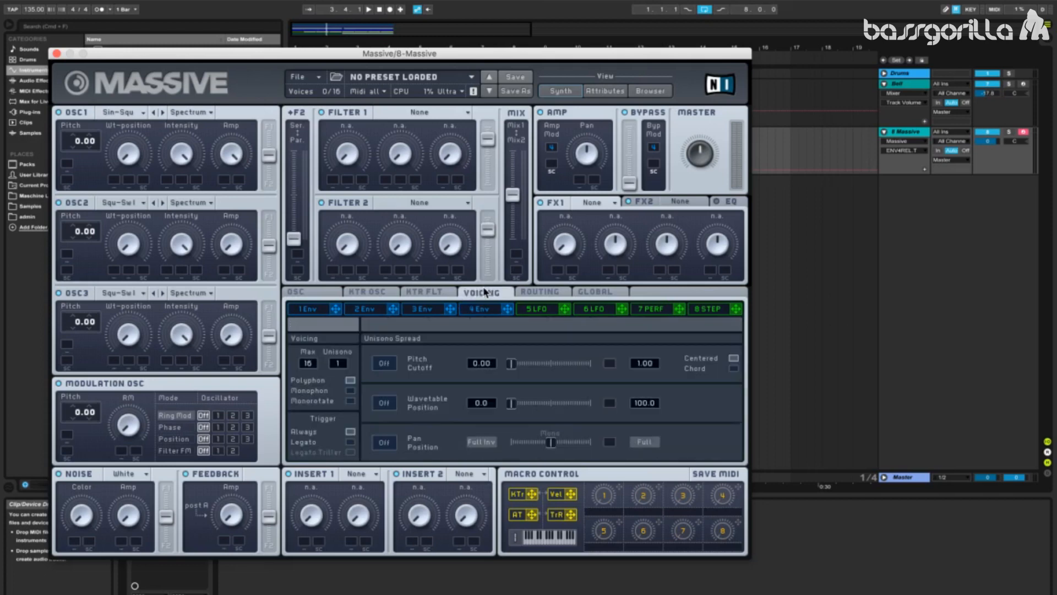
left_click(350, 391)
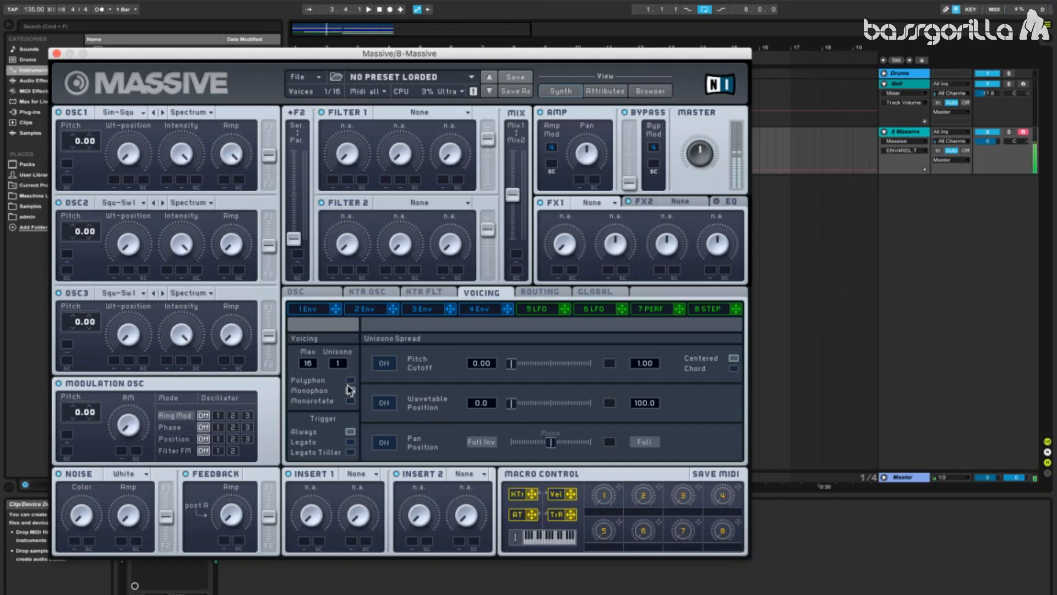
left_click(350, 443)
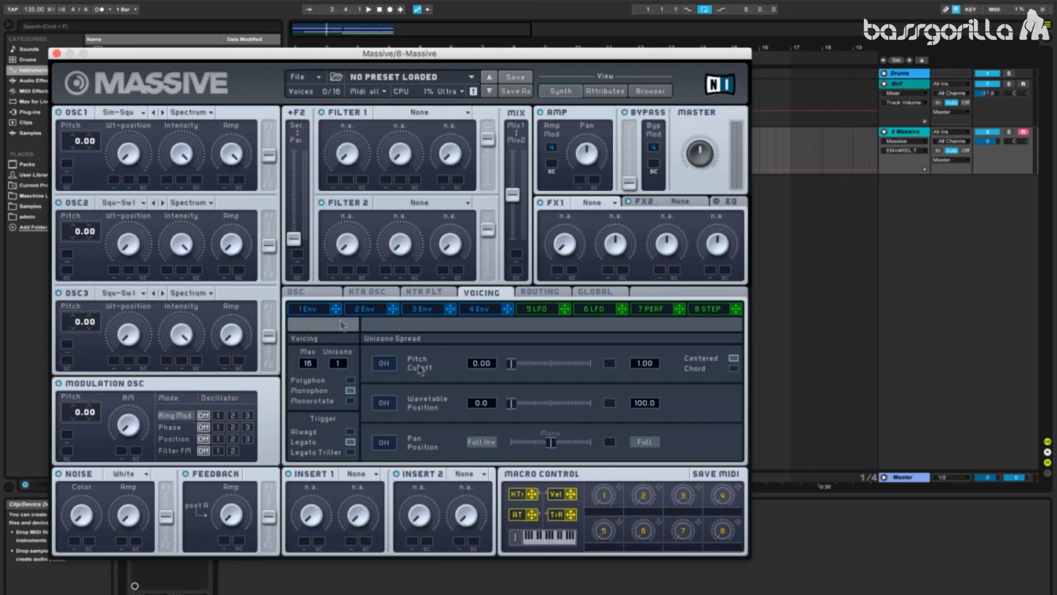
left_click(308, 293)
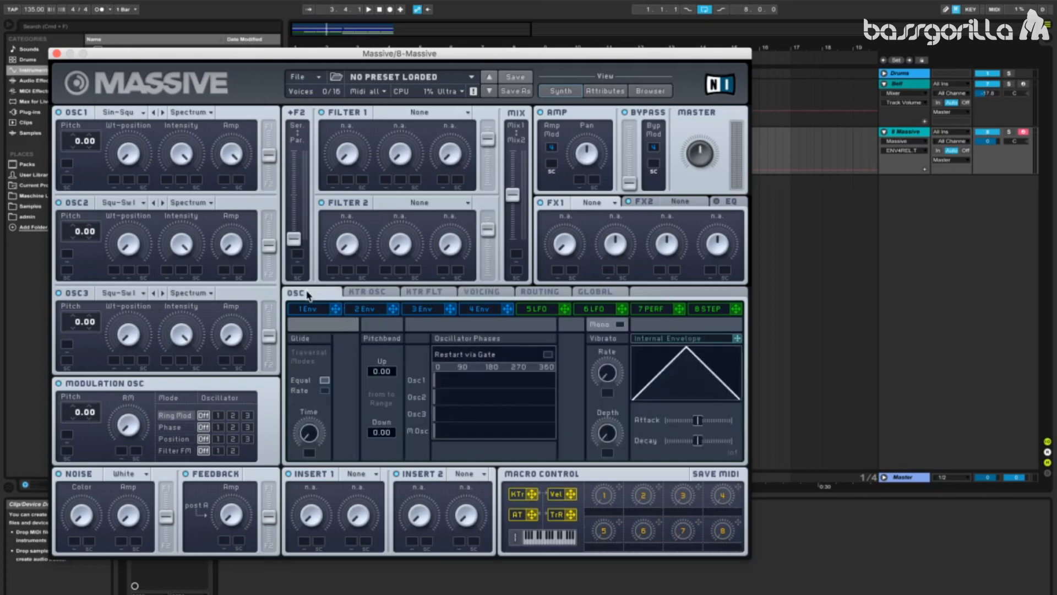
left_click(312, 433)
- Assign Envelope 3 to modulate oscillator 1's pitch by 24.00 semitones
left_click(423, 312)
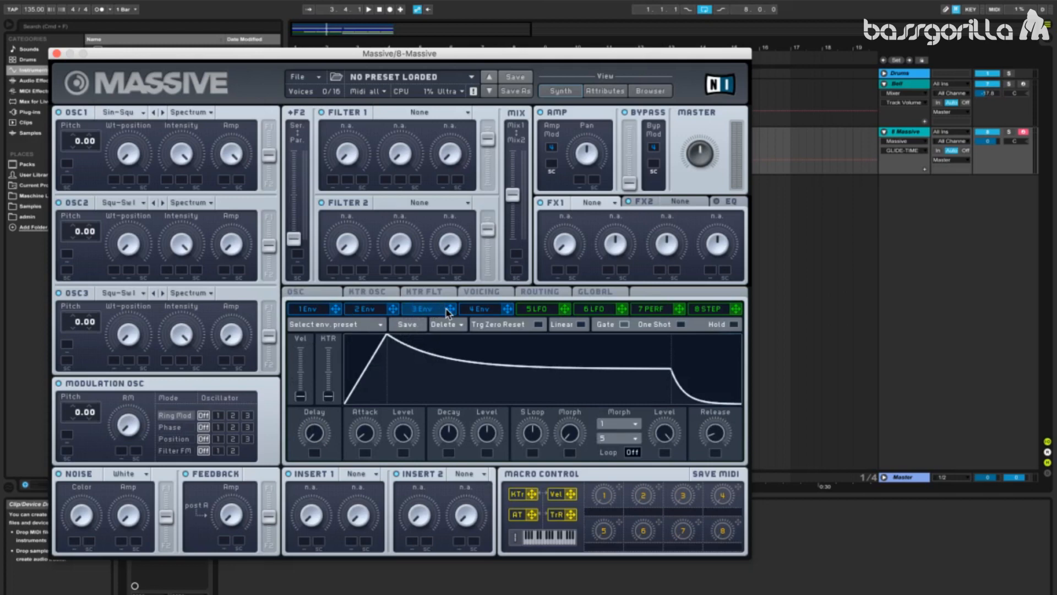
left_click(468, 312)
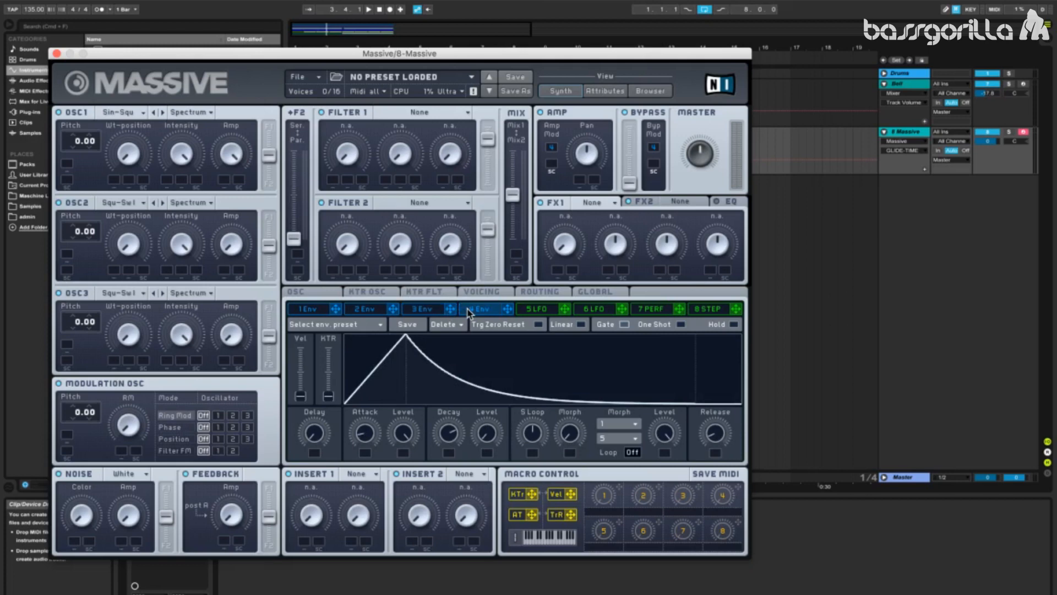
left_click(418, 311)
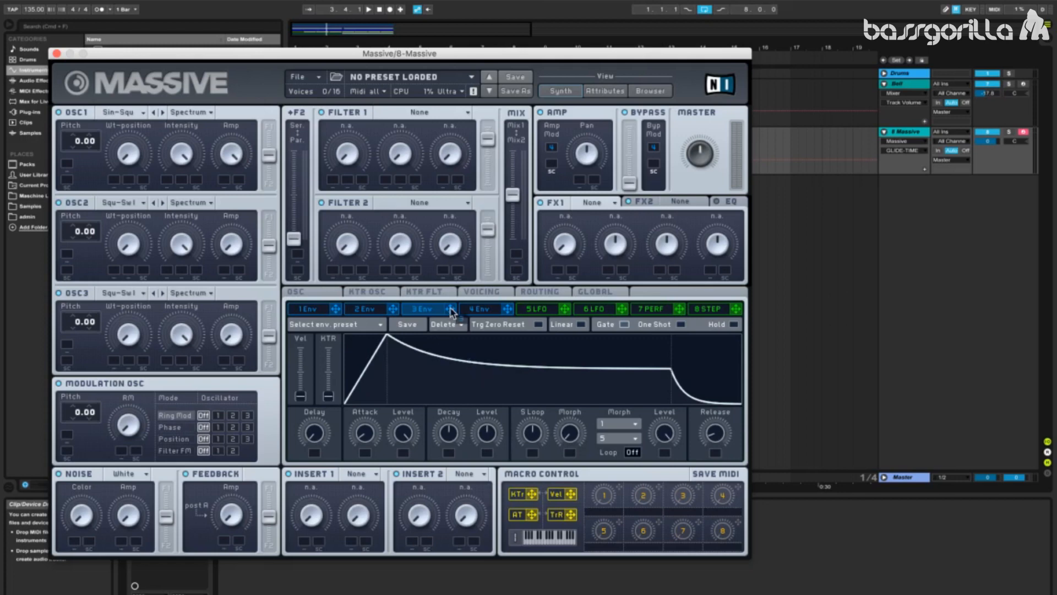
left_click_drag(450, 310, 95, 128)
- Shape Envelope 3 into a short pitch drop with minimum attack, a decay level of zero and a shortened decay time
left_click(374, 433)
left_click_drag(374, 432, 376, 457)
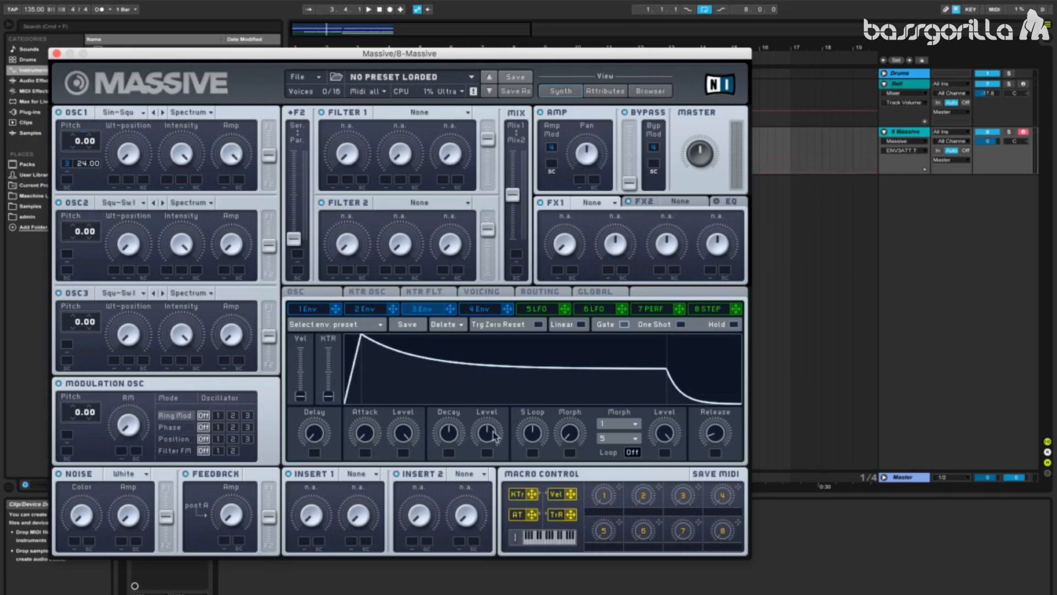
left_click_drag(487, 434, 484, 456)
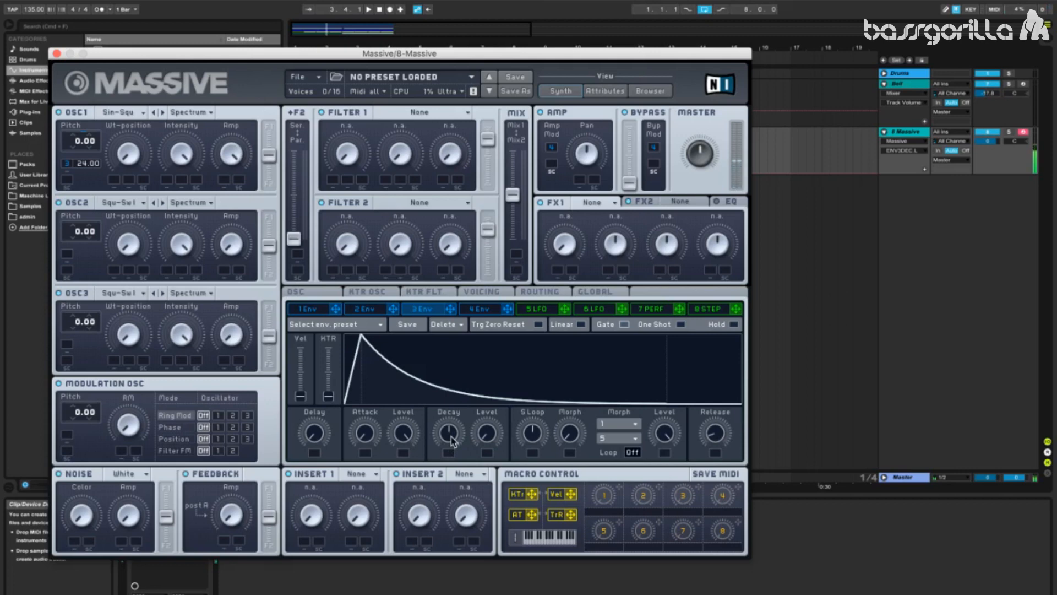
left_click_drag(451, 437, 449, 474)
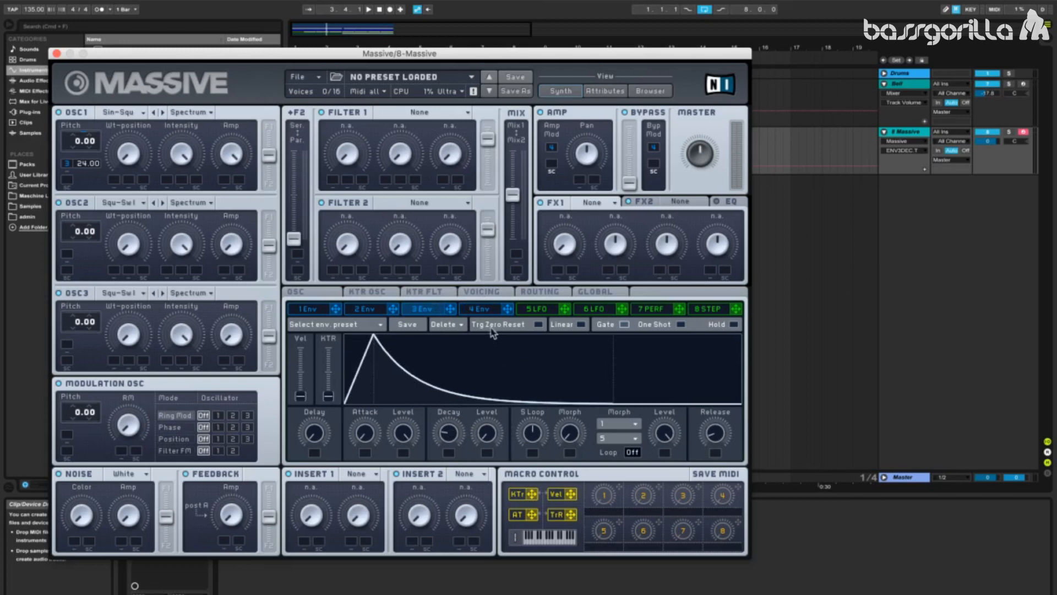
- Assign key tracking (KTr) to Envelope 4's decay, set its modulation range and readjust the decay time
left_click(480, 314)
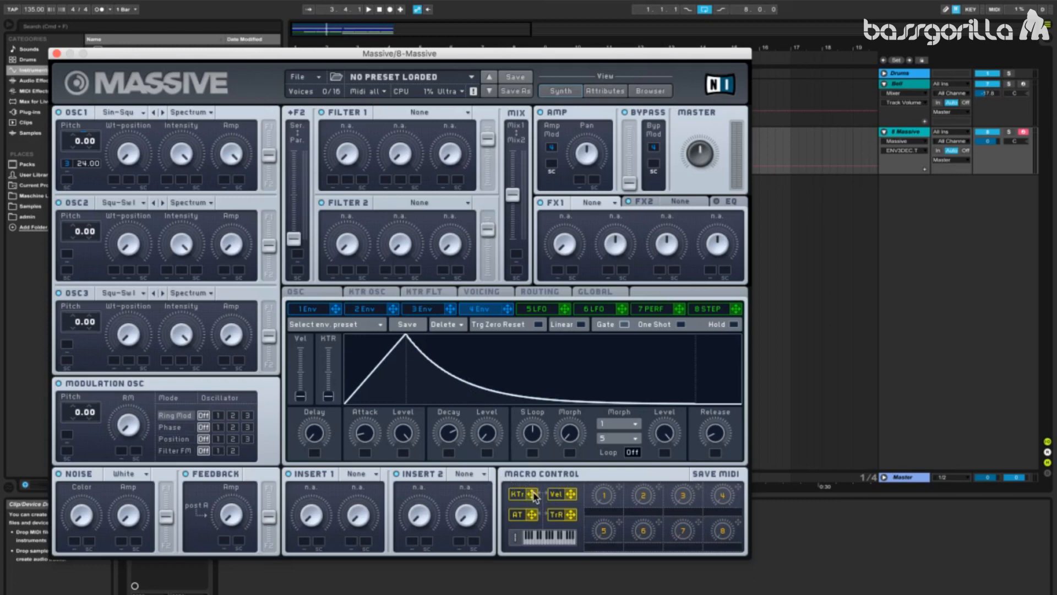
left_click_drag(534, 496, 451, 454)
left_click_drag(451, 455, 449, 472)
left_click_drag(447, 451, 444, 466)
left_click_drag(449, 439, 448, 431)
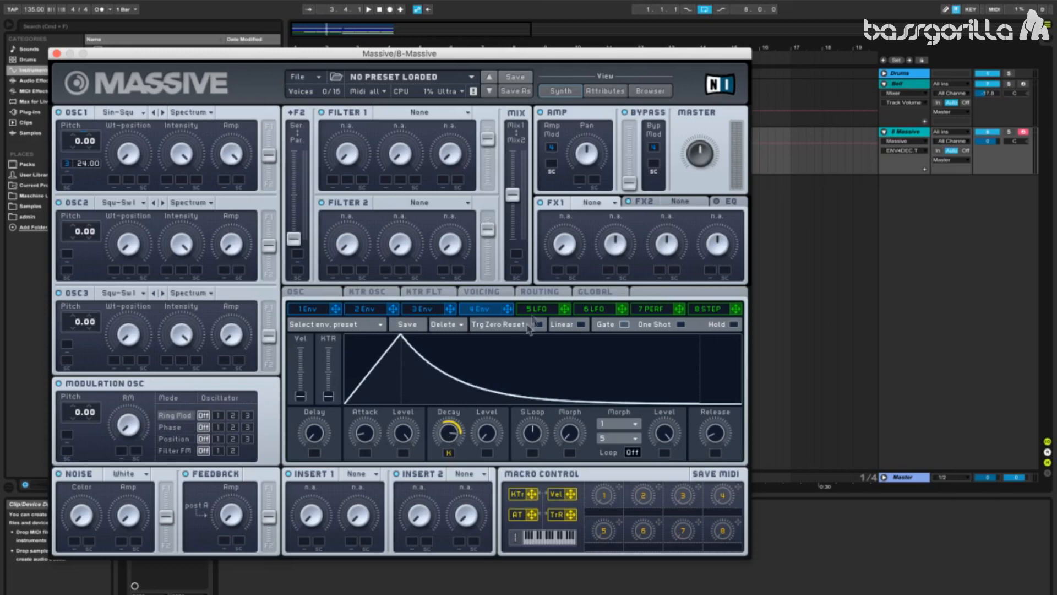
- Load the Classic Tube effect in FX1, raise its dry/wet and drive, and reposition the synth window over the arrangement
left_click(592, 204)
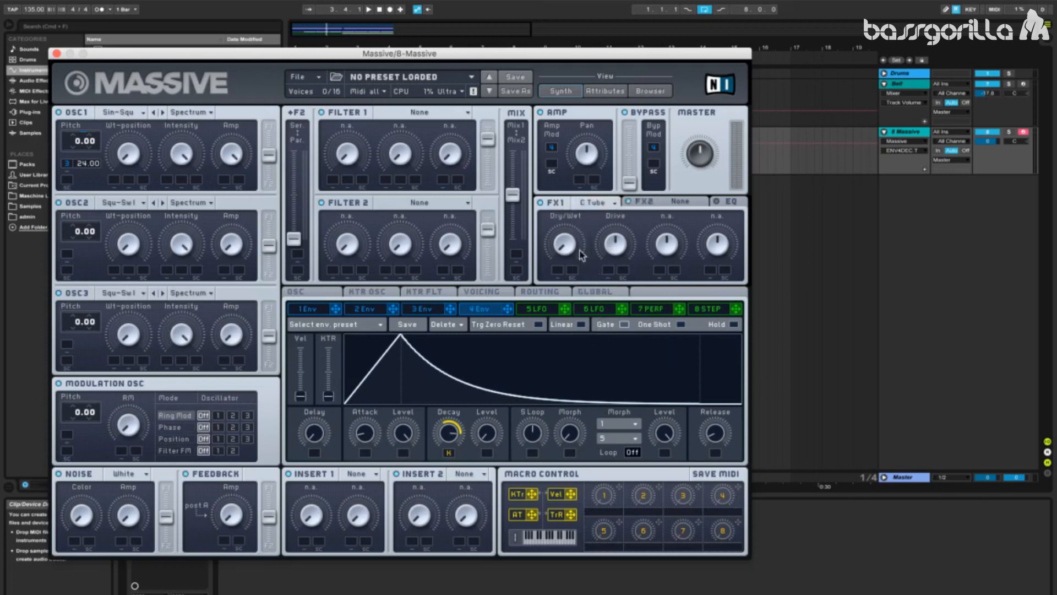
left_click_drag(573, 252, 571, 227)
left_click_drag(614, 243, 632, 260)
left_click_drag(619, 244, 627, 141)
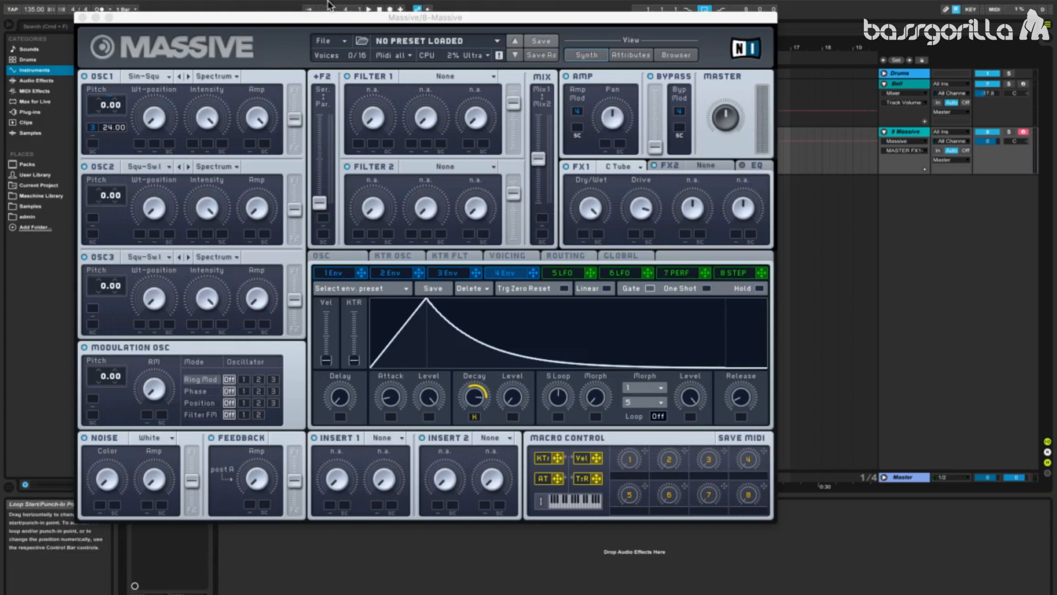
left_click_drag(308, 21, 387, 24)
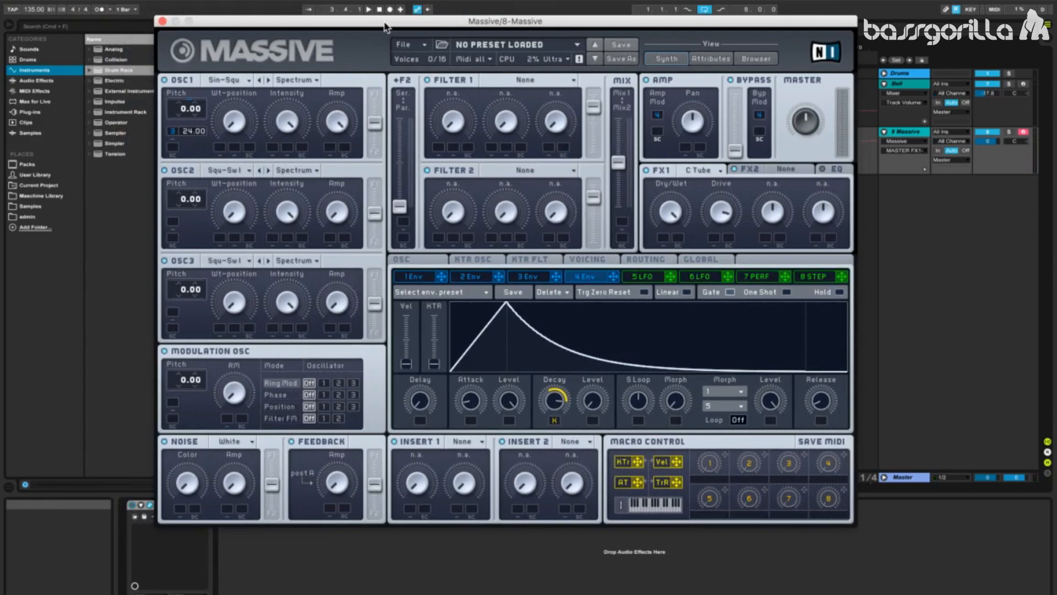
- Add an EQ Eight after Massive on the bass track and move the synth window clear of the arrangement
left_click(39, 81)
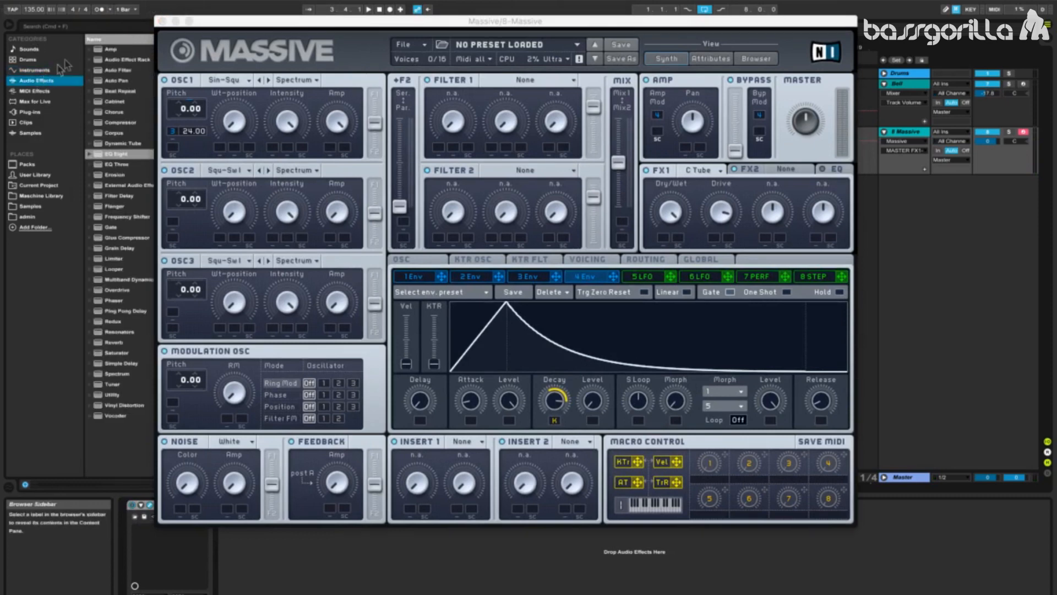
left_click_drag(391, 21, 485, 10)
left_click_drag(108, 156, 273, 568)
left_click_drag(353, 10, 846, 81)
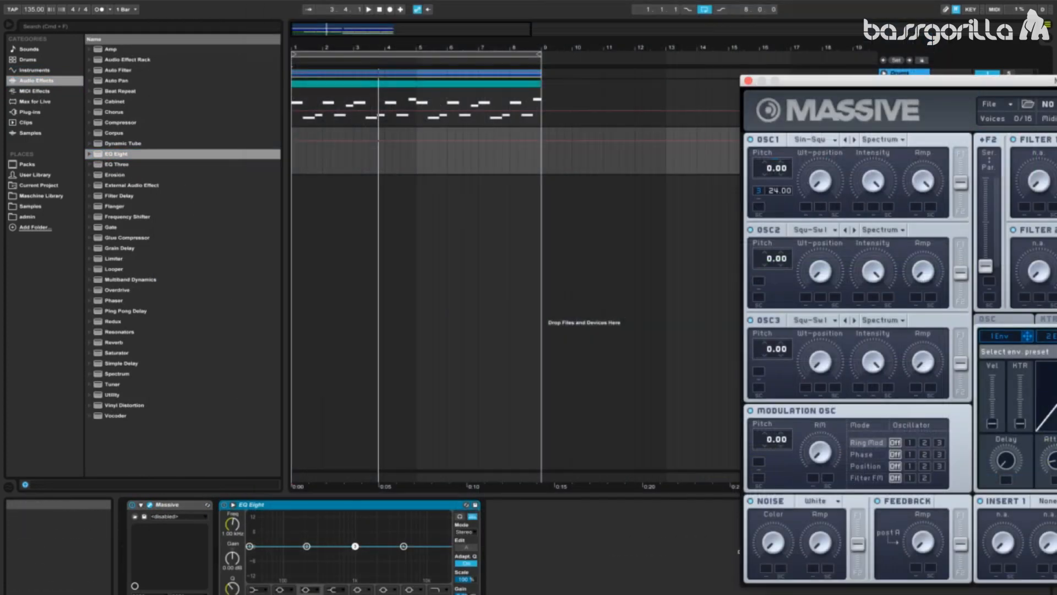
- Change EQ Eight's band 4 to a high cut at 144 Hz and close the Massive window
left_click(334, 590)
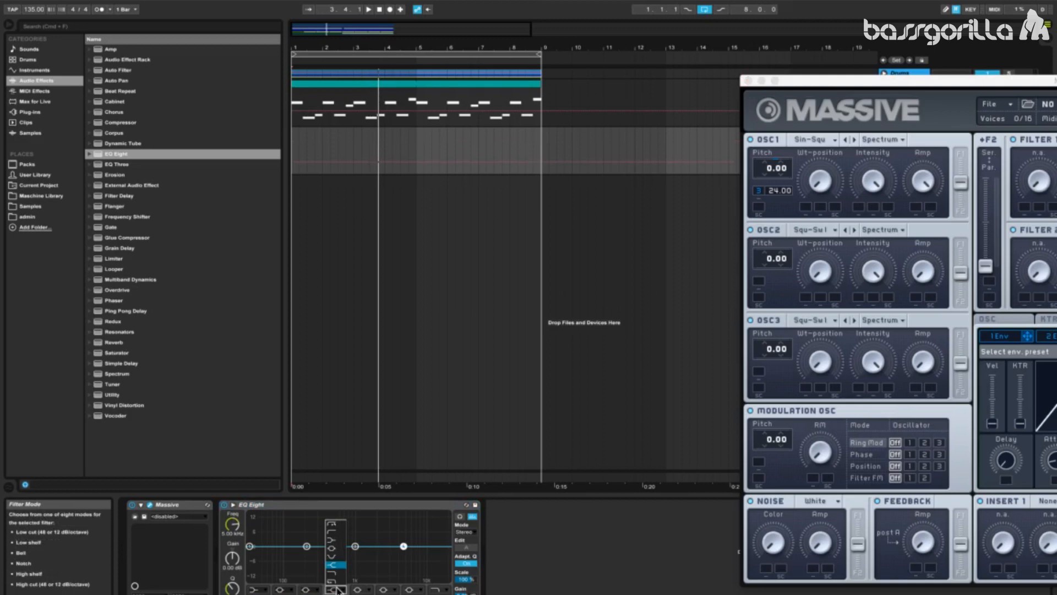
left_click(336, 583)
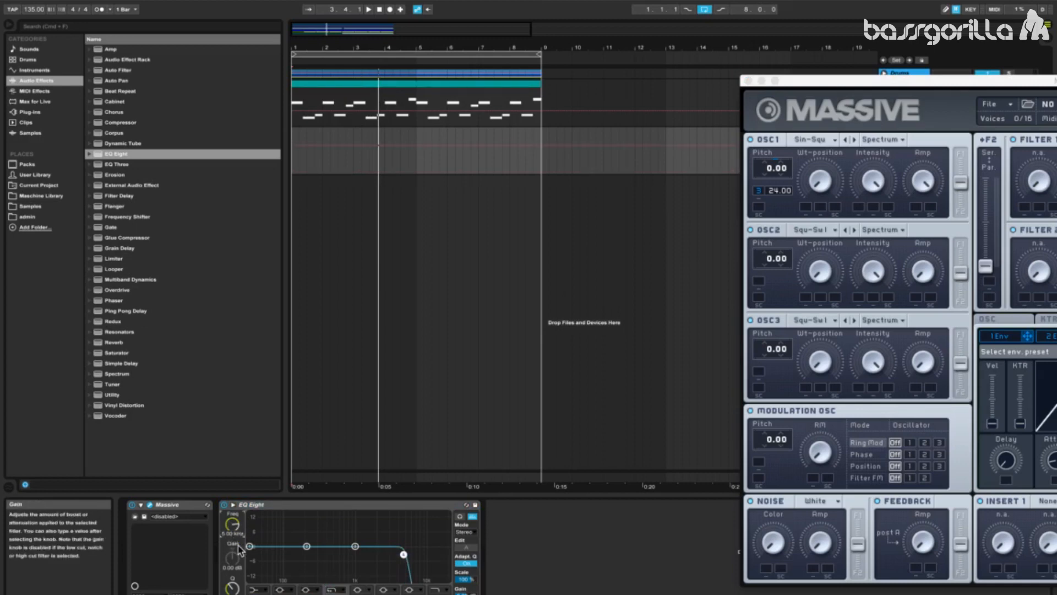
left_click_drag(232, 525, 232, 569)
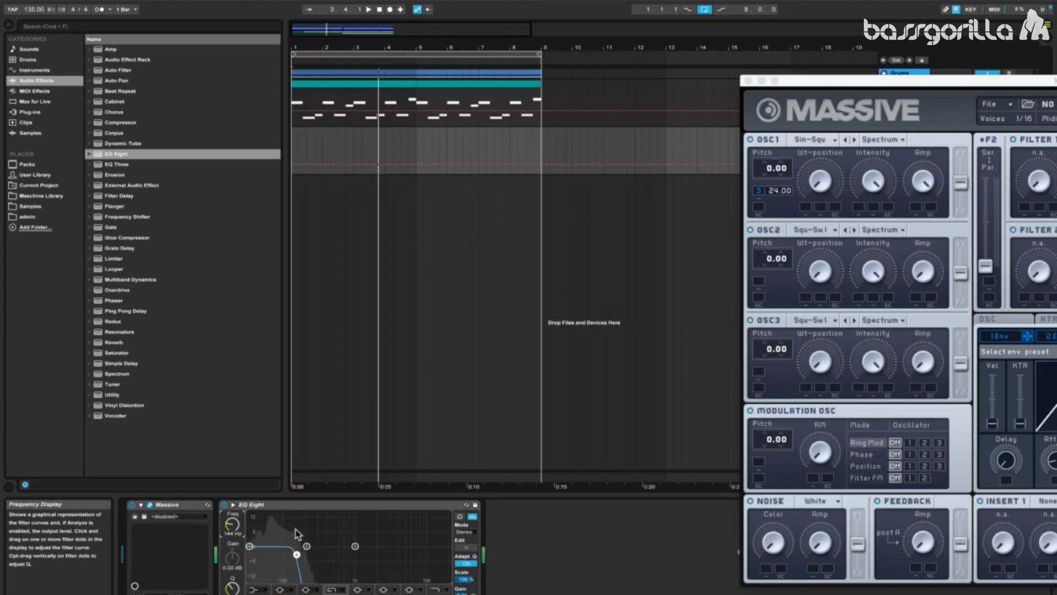
left_click_drag(936, 81, 293, 0)
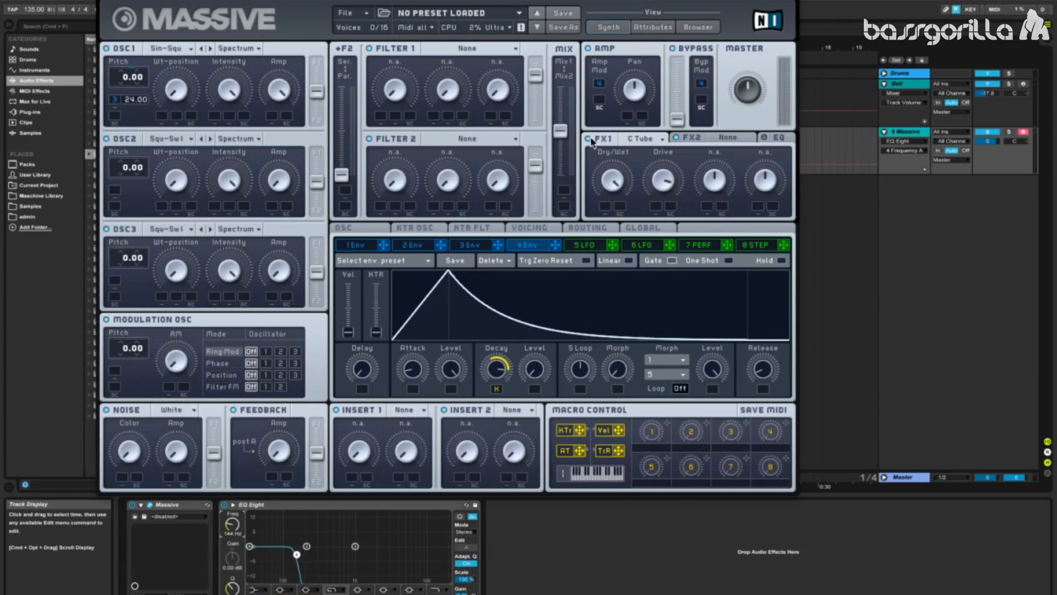
left_click(106, 0)
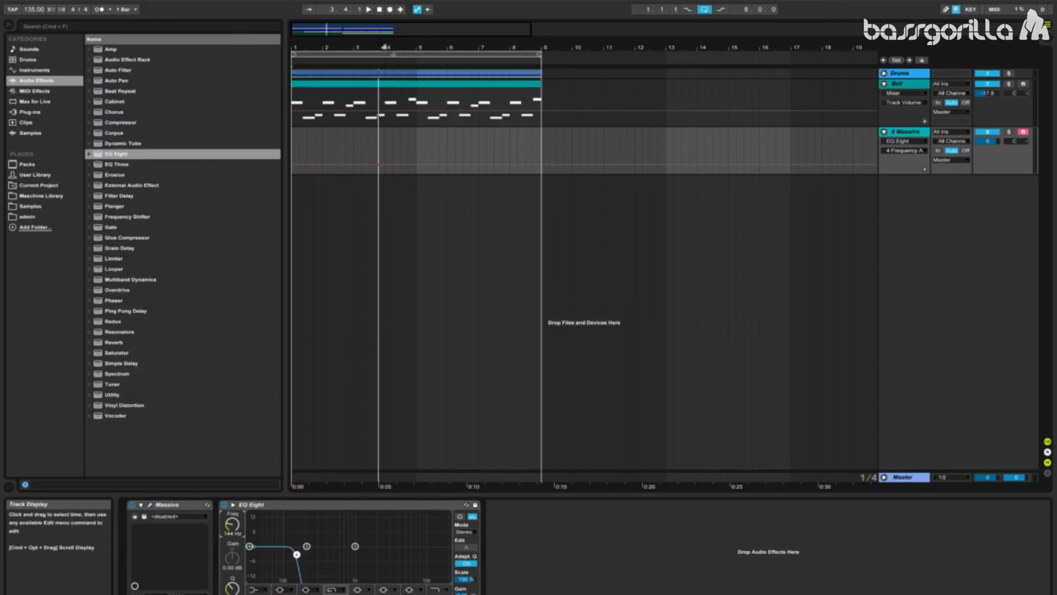
- Expand the Drums group and play the full beat with the 808 track from the start
left_click(884, 73)
left_click(350, 113)
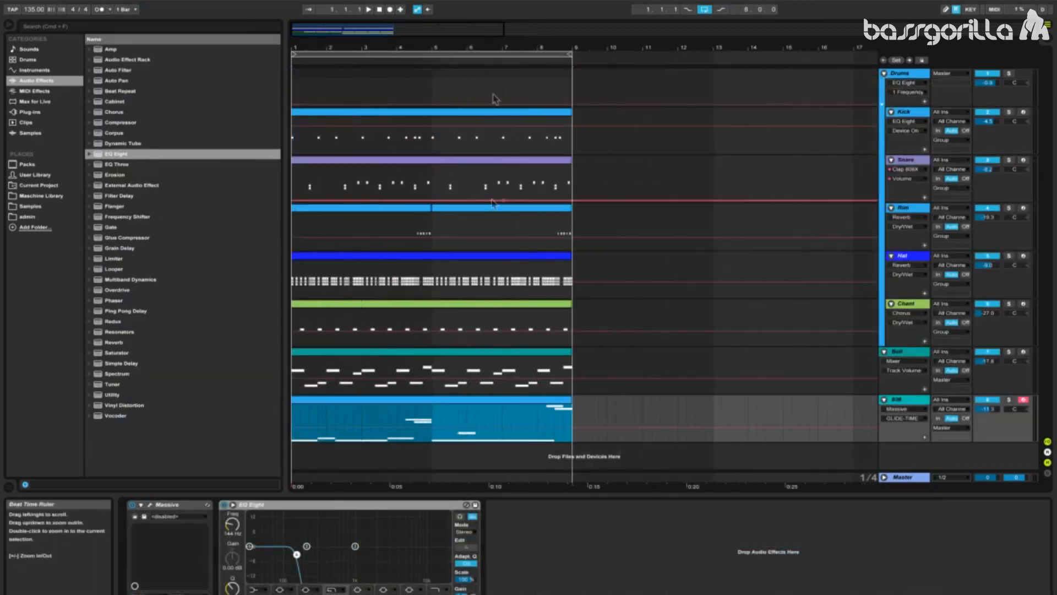
left_click(405, 414)
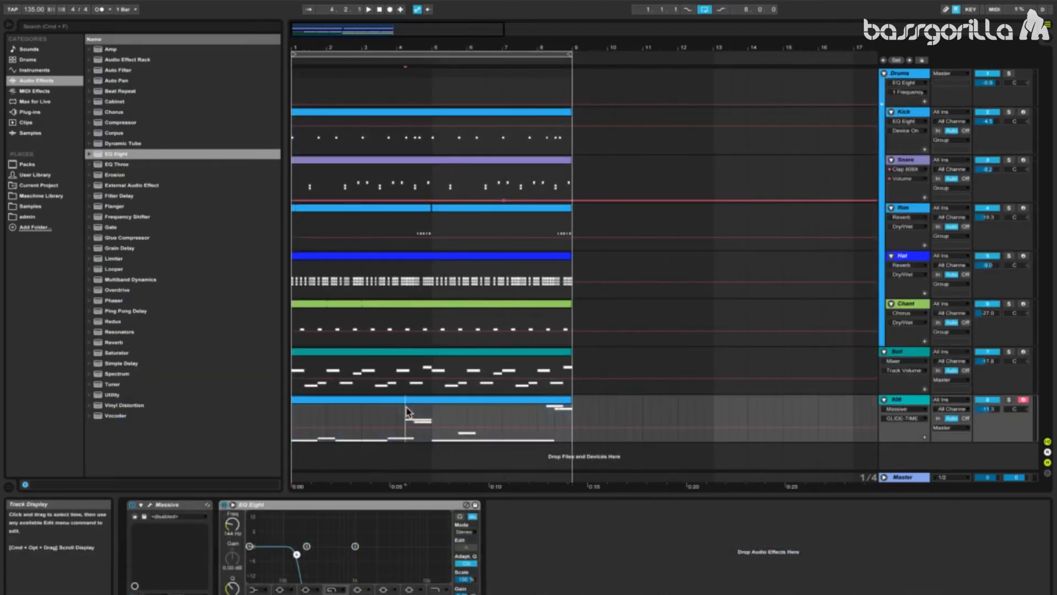
left_click(380, 10)
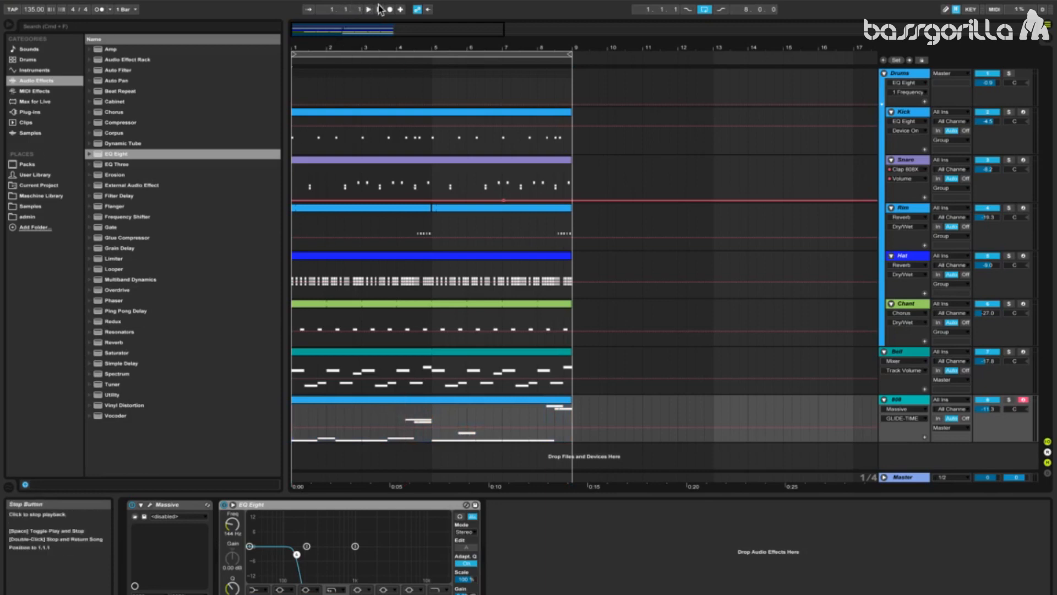
left_click(369, 10)
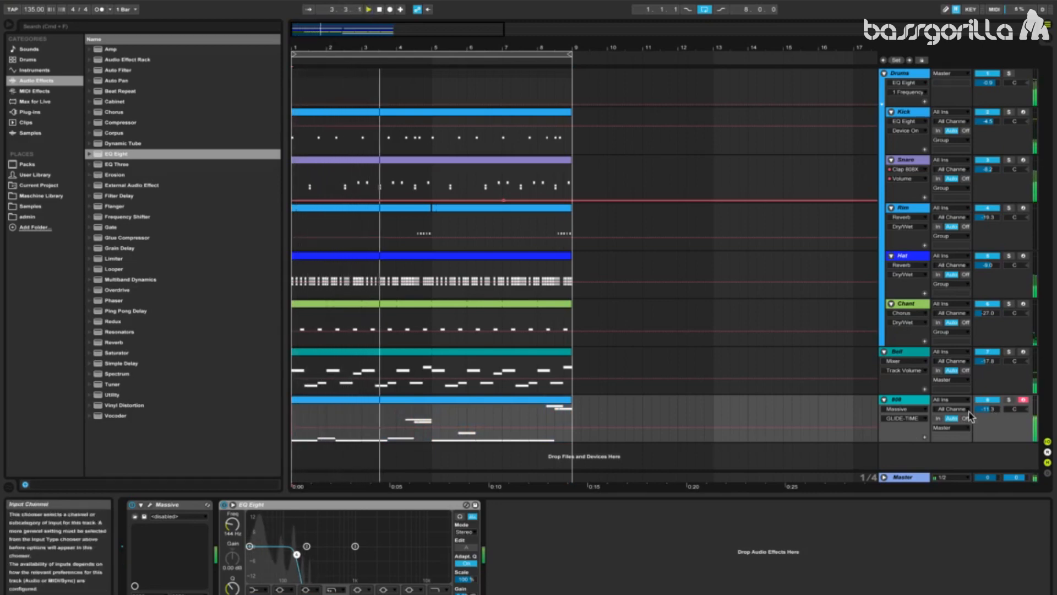
left_click(518, 403)
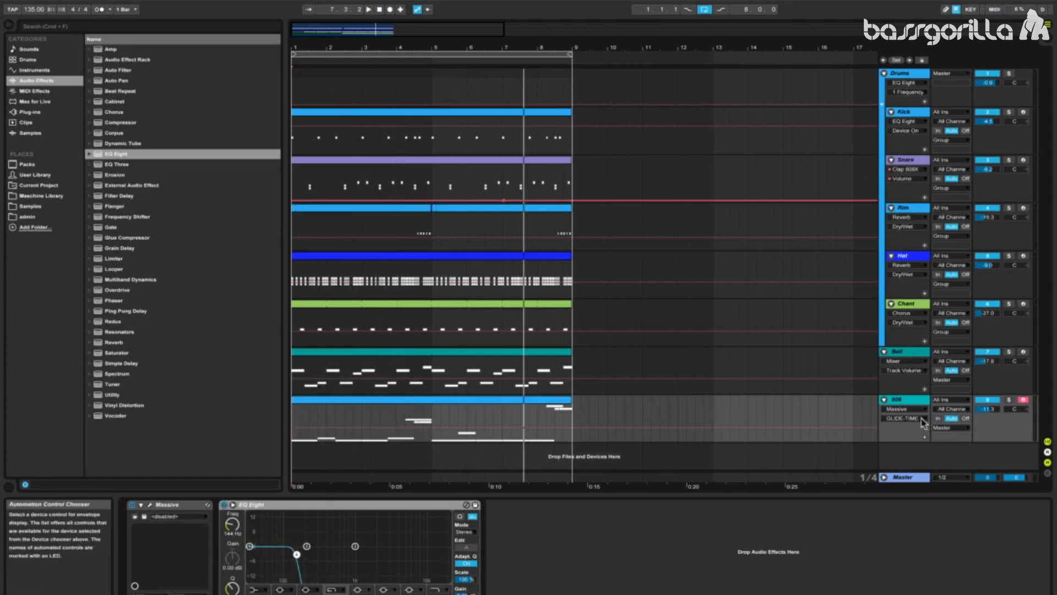
- Try a higher volume on the 808 track and undo the change
left_click_drag(992, 410, 992, 406)
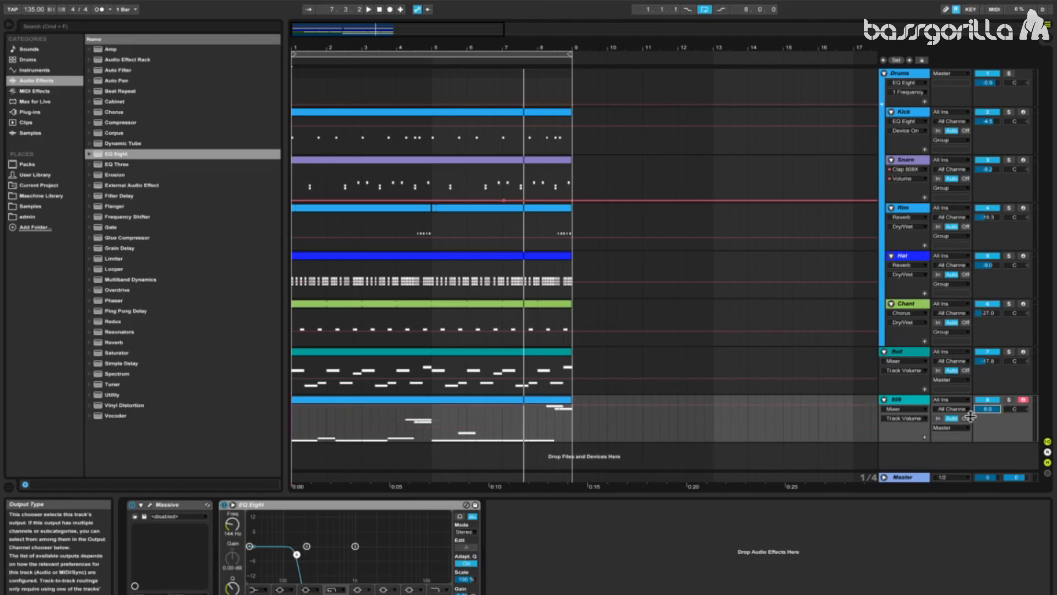
key("super+z")
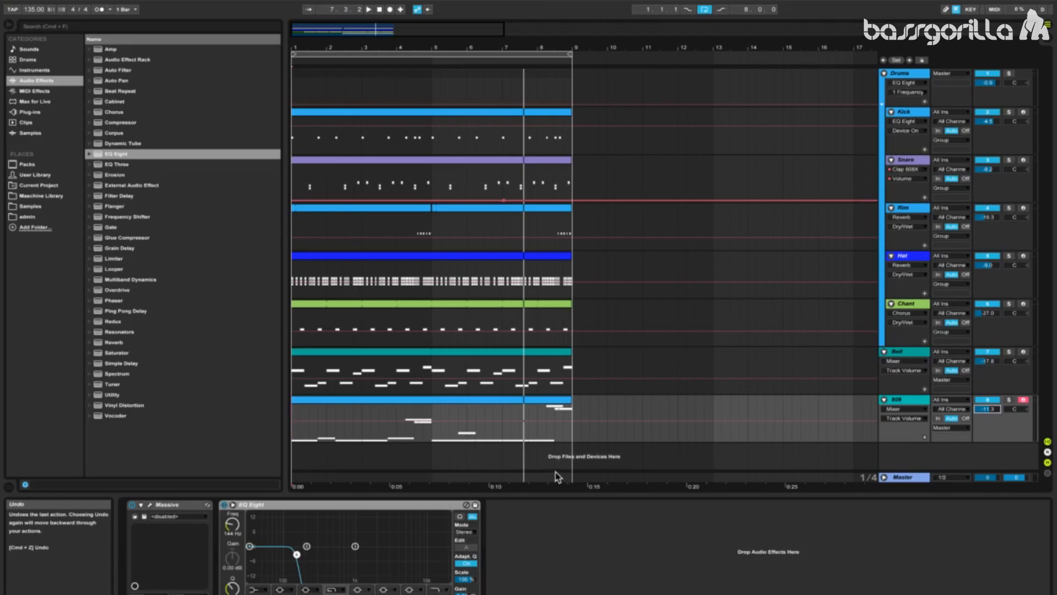
- Open the 808 clip in the MIDI note editor and examine its overlapping notes around bar 4 during playback
left_click(382, 435)
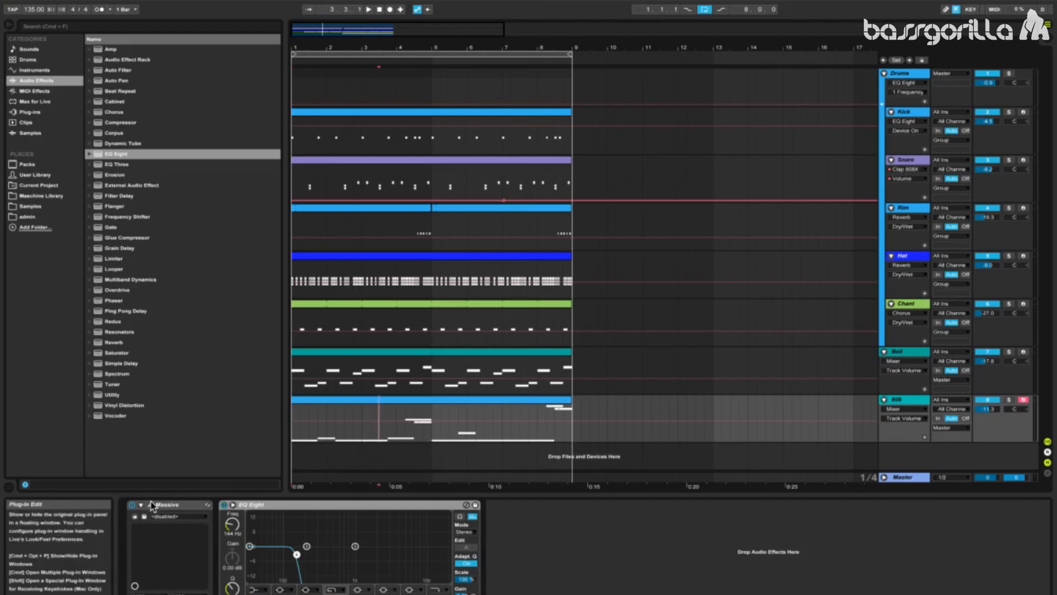
double_click(419, 424)
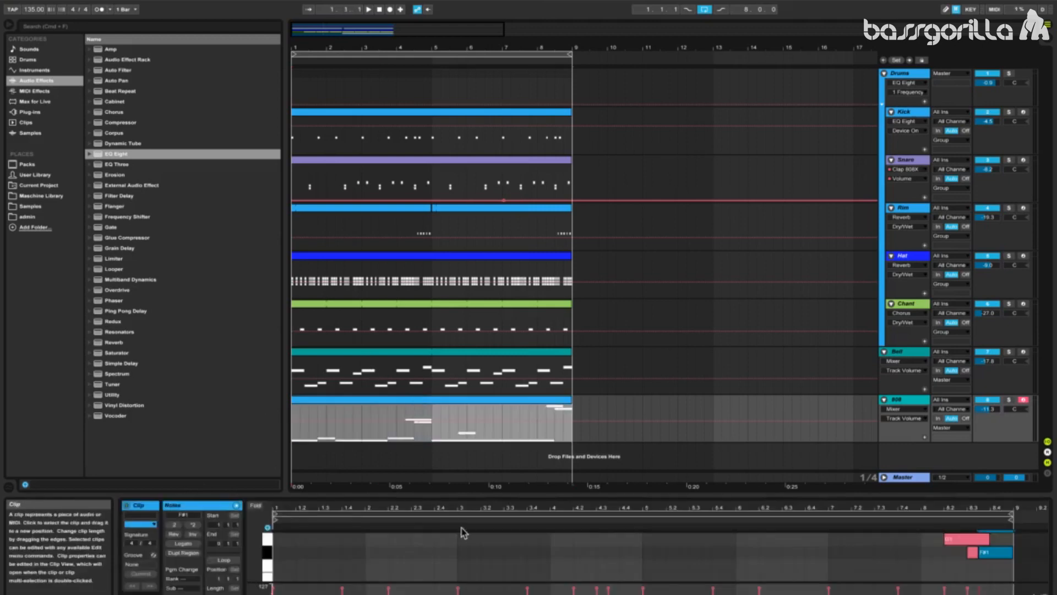
scroll(551, 559, "down", 4)
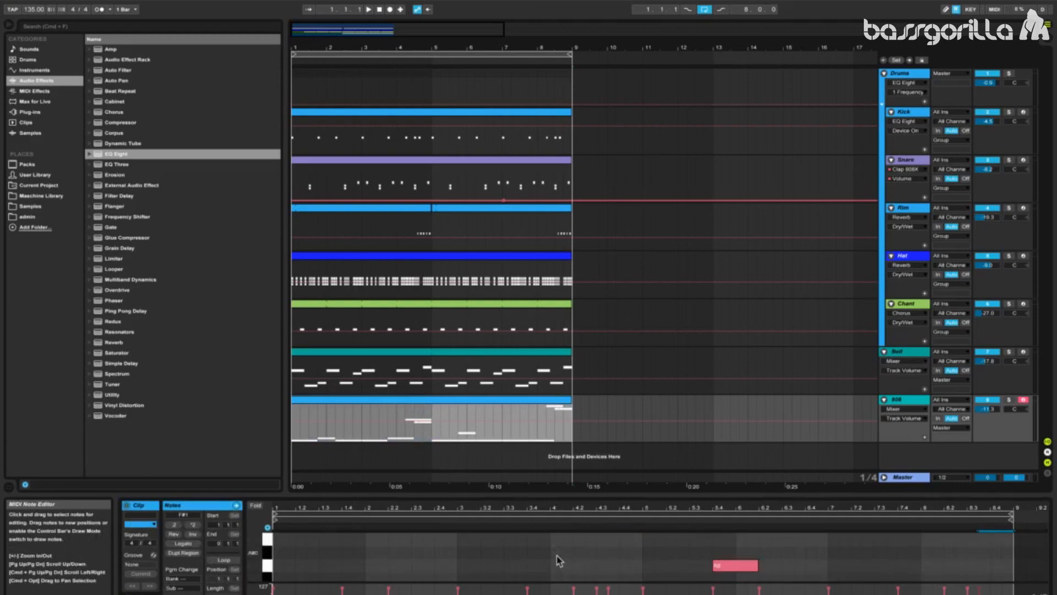
left_click(556, 555)
scroll(553, 544, "down", 2)
scroll(576, 547, "up", 5)
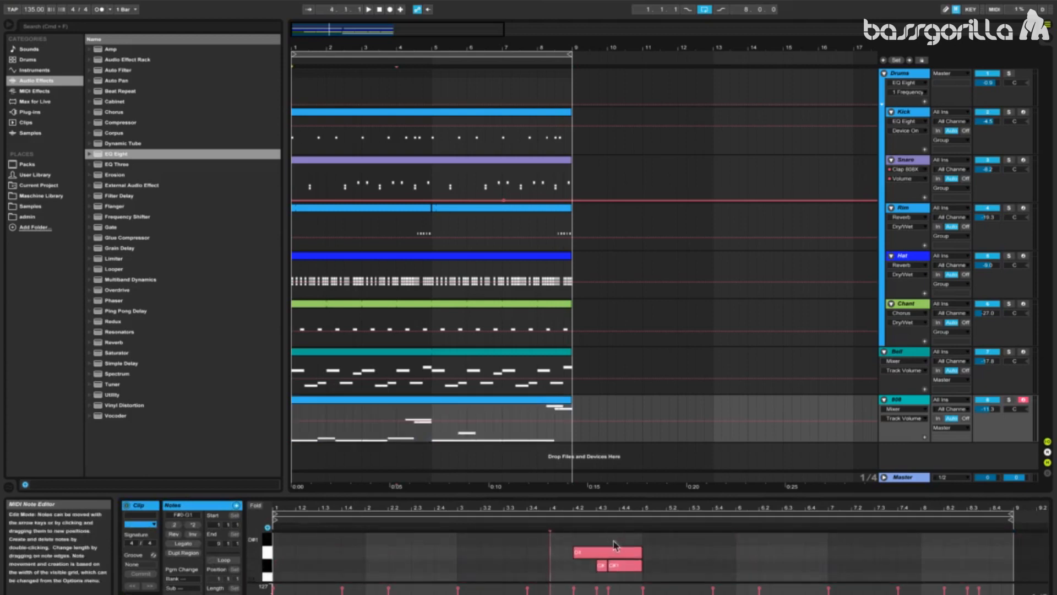
left_click(488, 521)
scroll(513, 554, "down", 2)
scroll(655, 558, "down", 1)
scroll(659, 561, "up", 2)
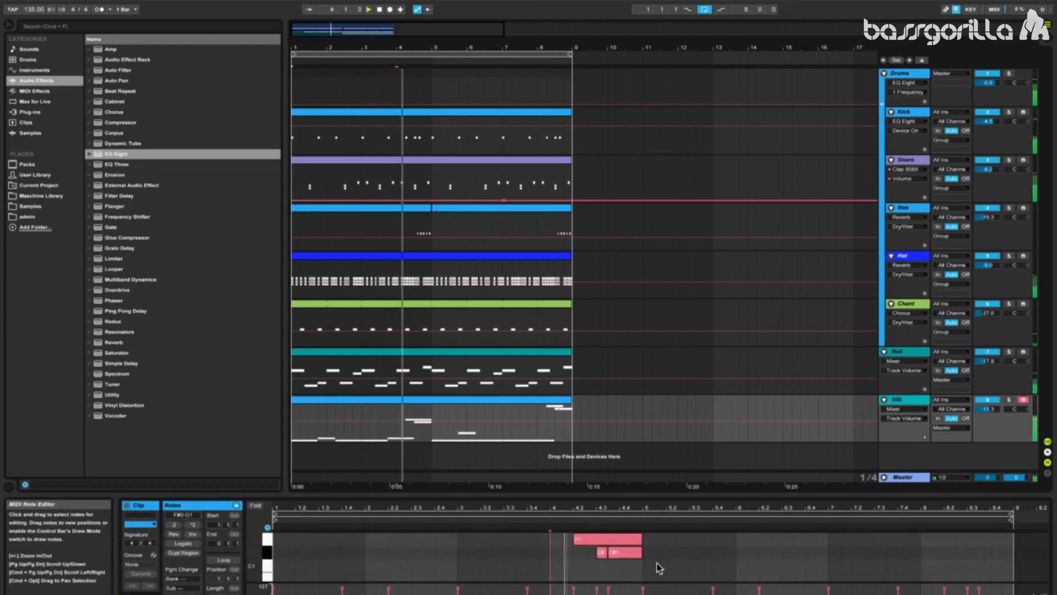
- Reopen Massive from the 808 track's device chain and place it beside the arrangement, focused on bars 3 to 8
key("shift+Tab")
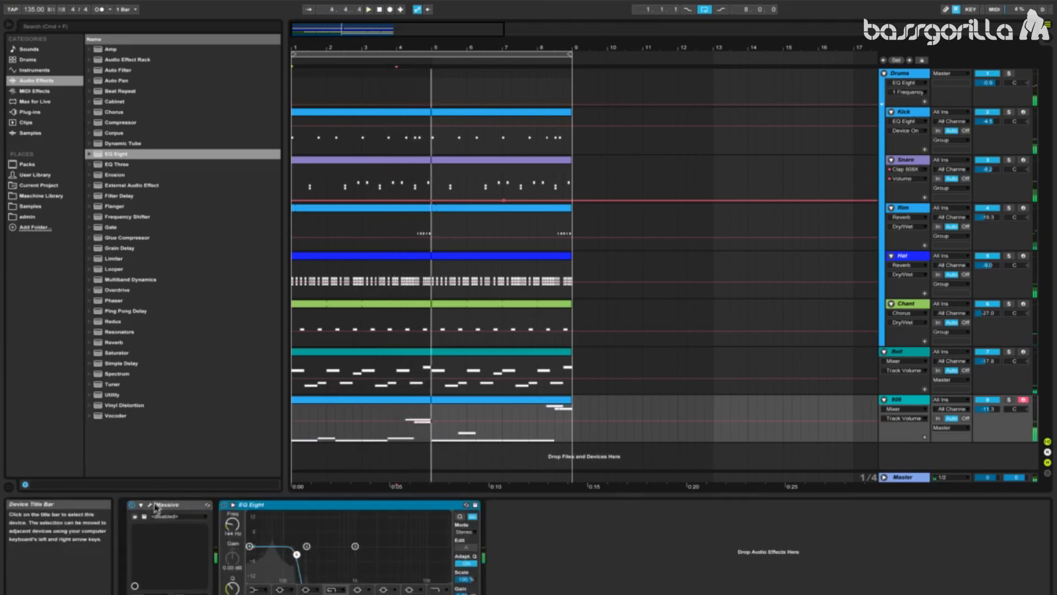
left_click(150, 505)
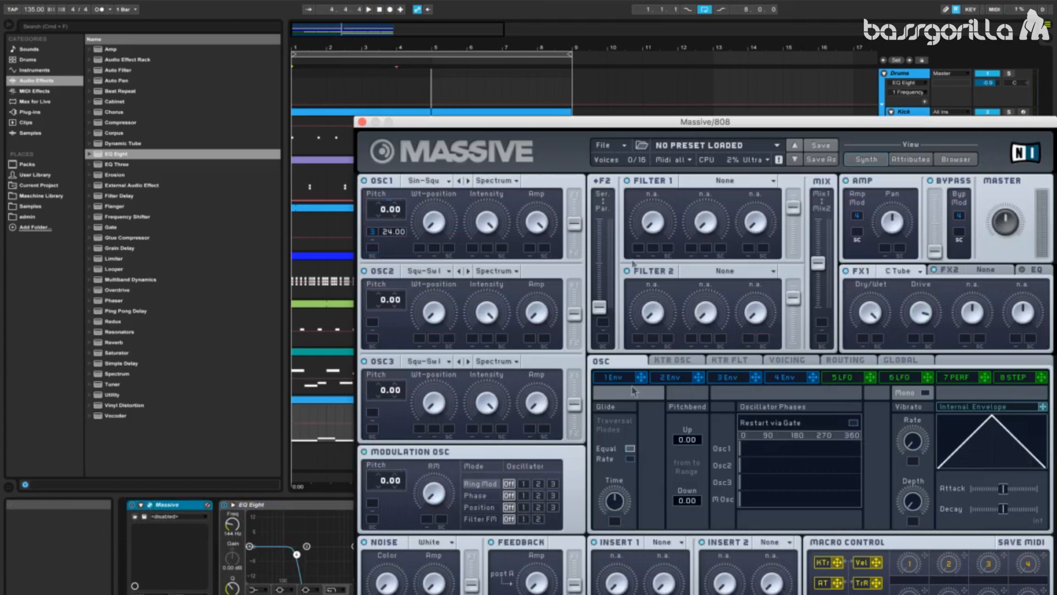
left_click_drag(545, 120, 1055, 148)
left_click_drag(414, 52, 412, 70)
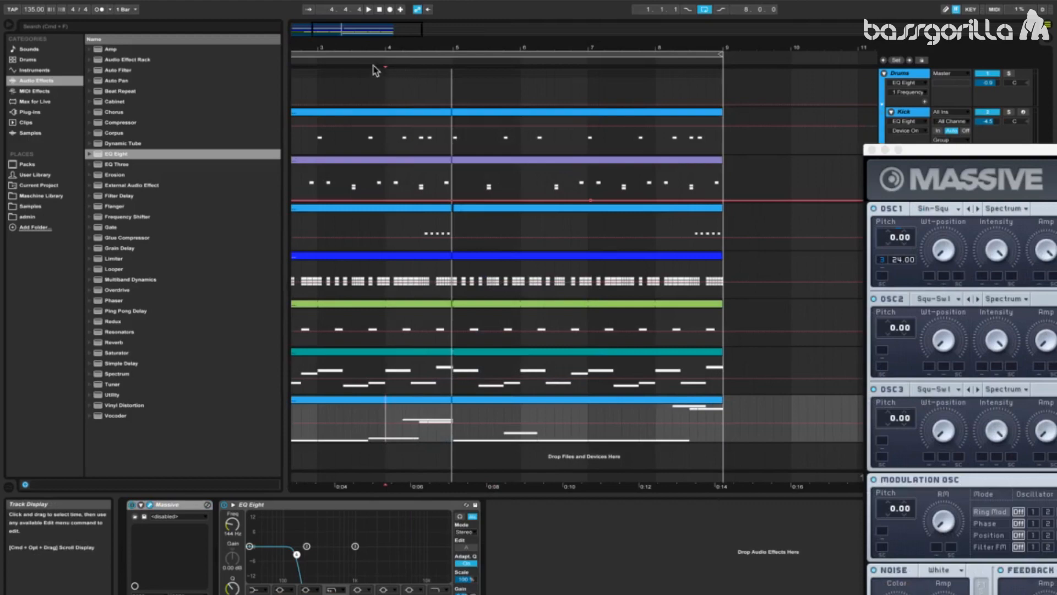
- Adjust Massive's glide time while auditioning the 808 slide from around bar 4, and close the synth window
left_click(355, 59)
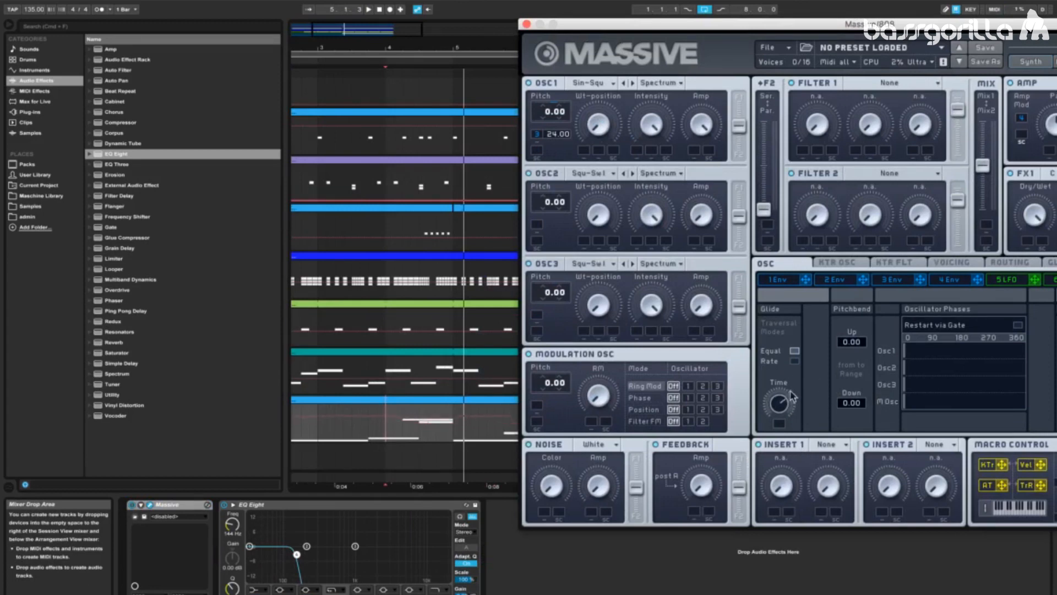
key("space")
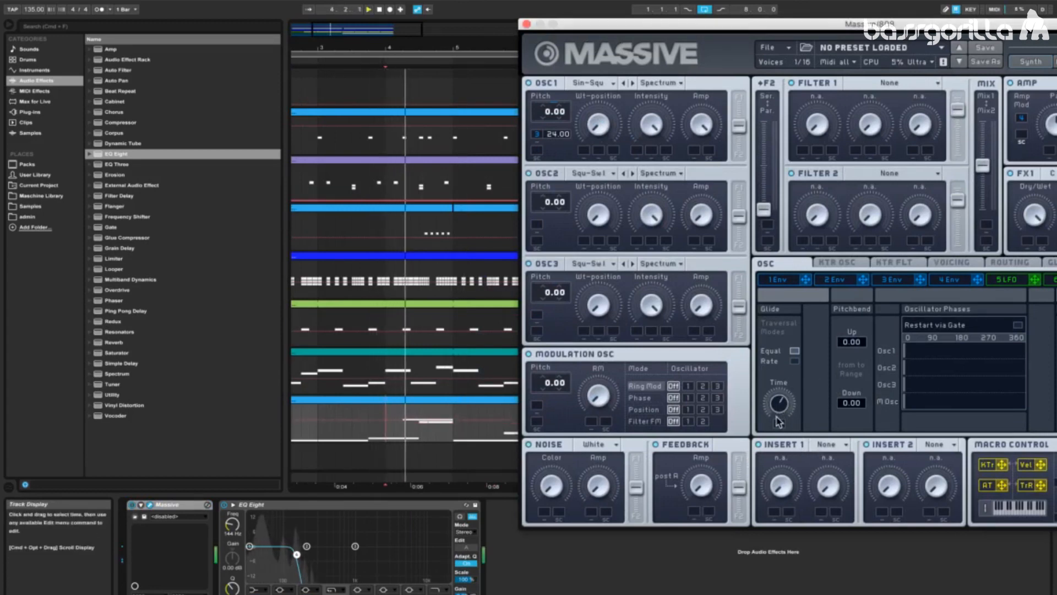
key("space")
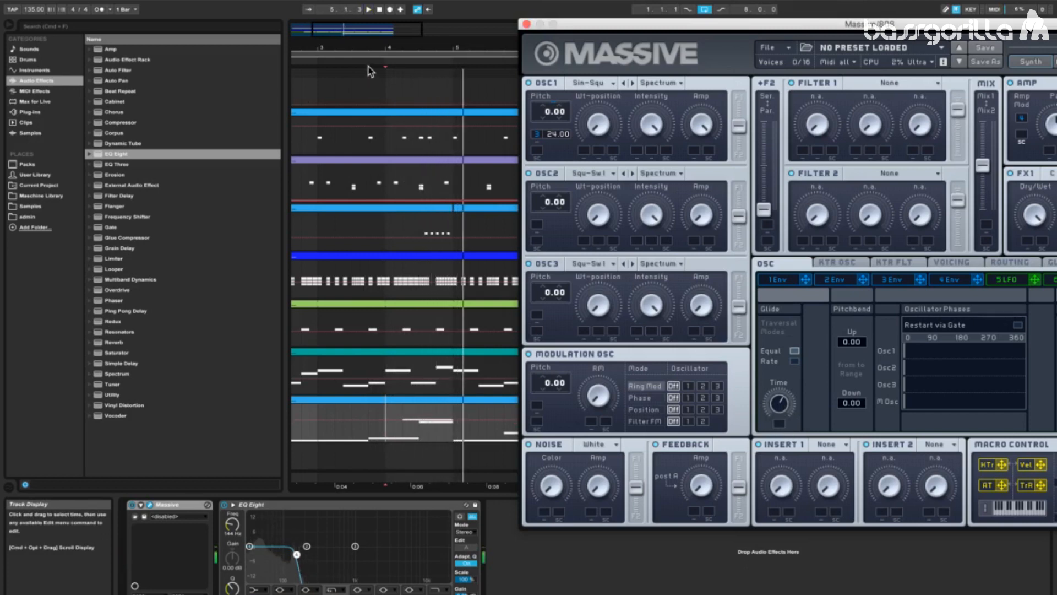
left_click(357, 58)
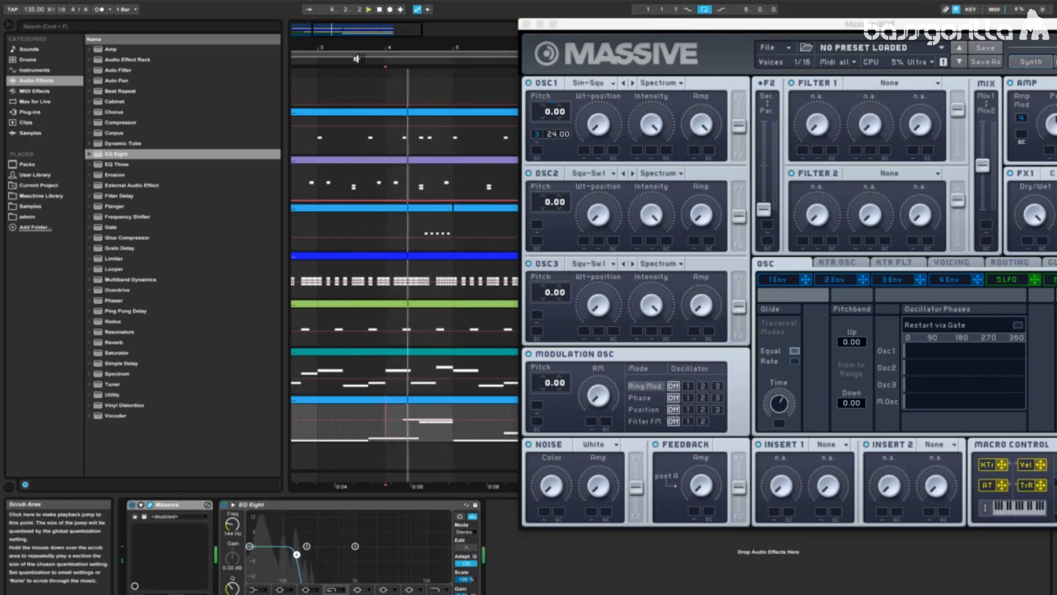
left_click(527, 25)
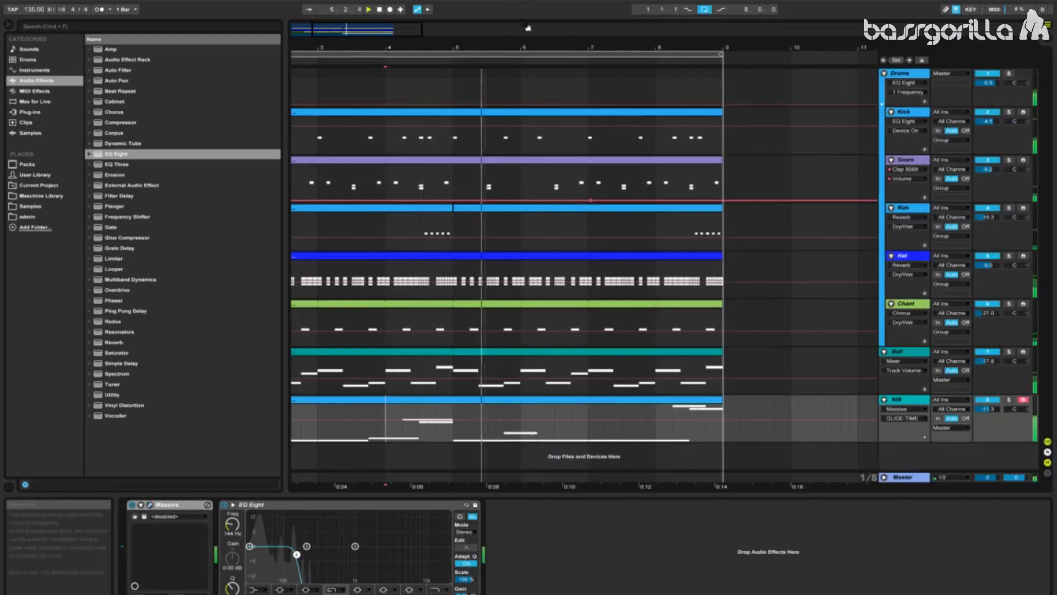
- Show the Kick track's devices, inspect its EQ Eight low cut, and return playback to the song start
left_click_drag(517, 48, 433, 49)
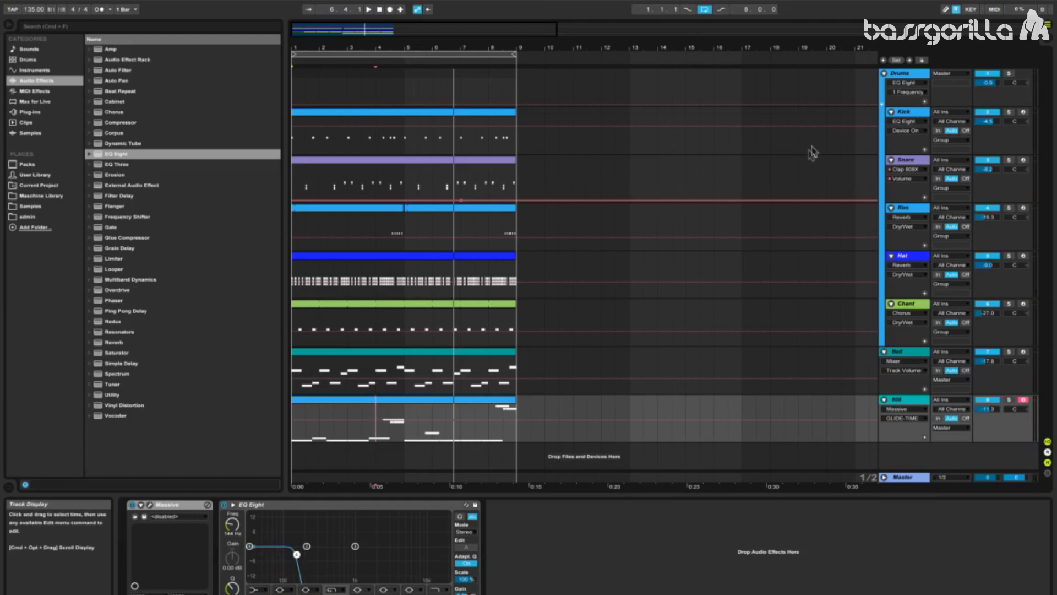
left_click(893, 113)
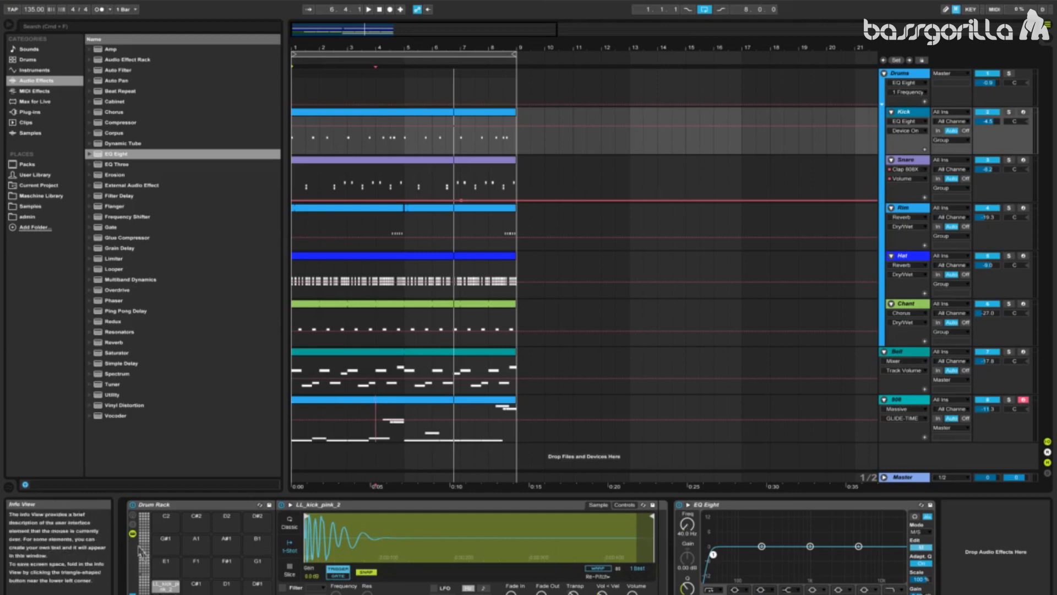
left_click(782, 504)
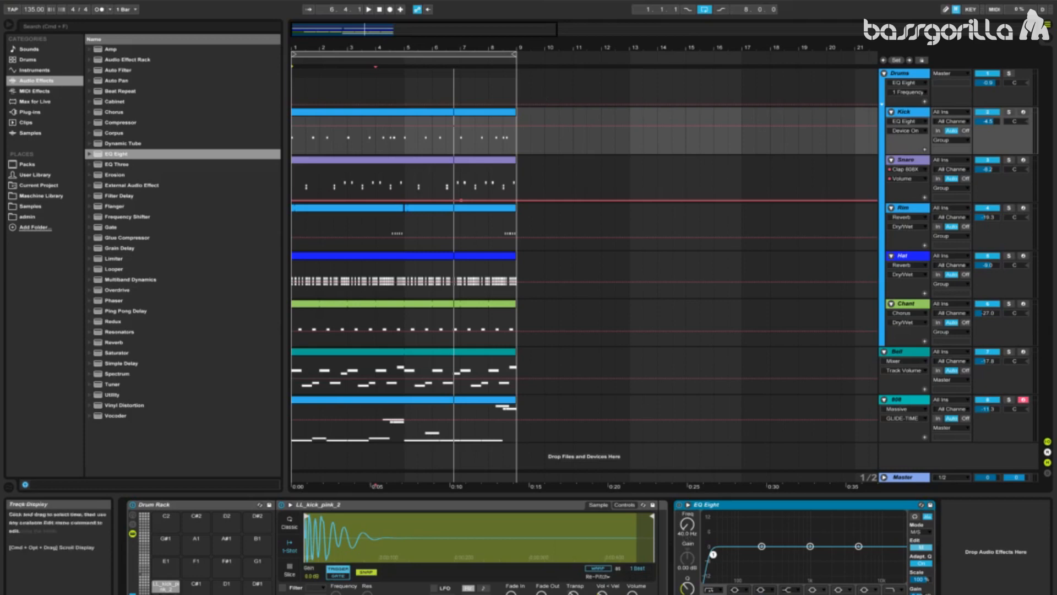
left_click(379, 10)
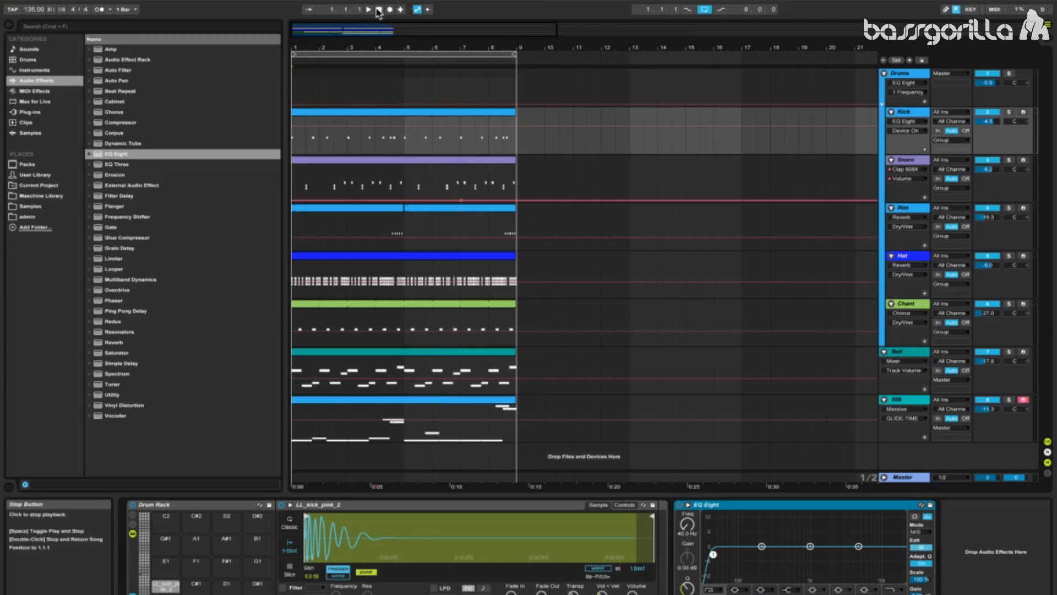